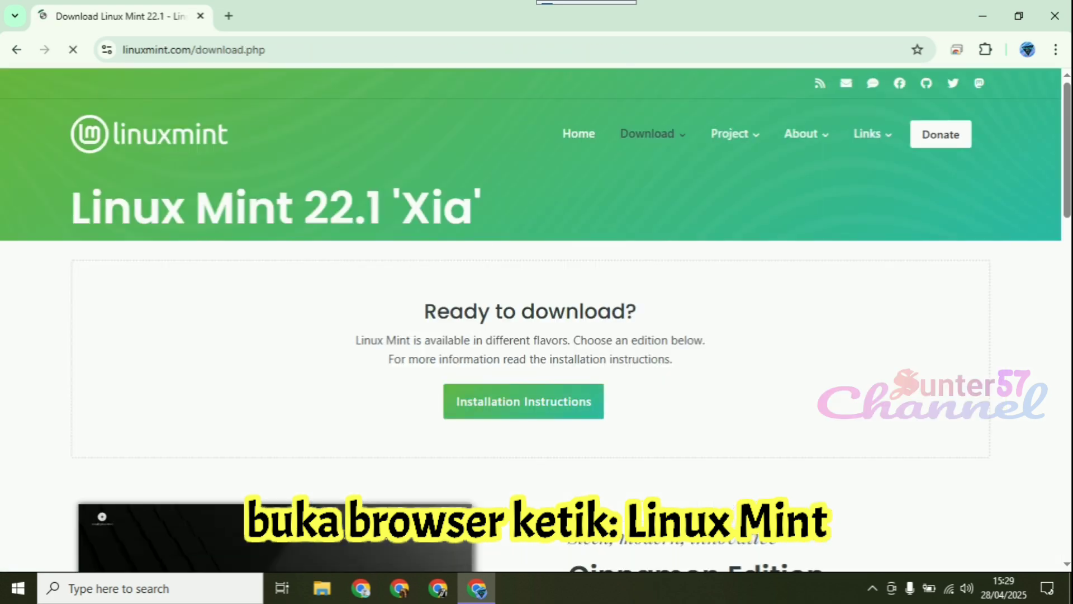
Open the download page of the Linux Mint 22.1 Cinnamon Edition
scroll(537, 322, down, 3)
scroll(536, 322, up, 3)
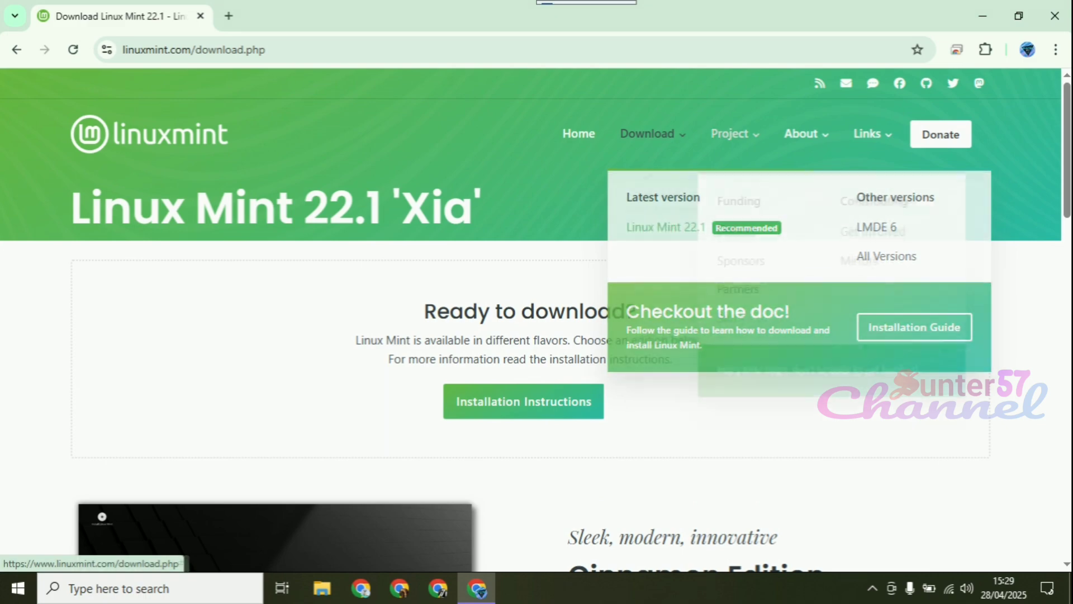
scroll(611, 300, down, 5)
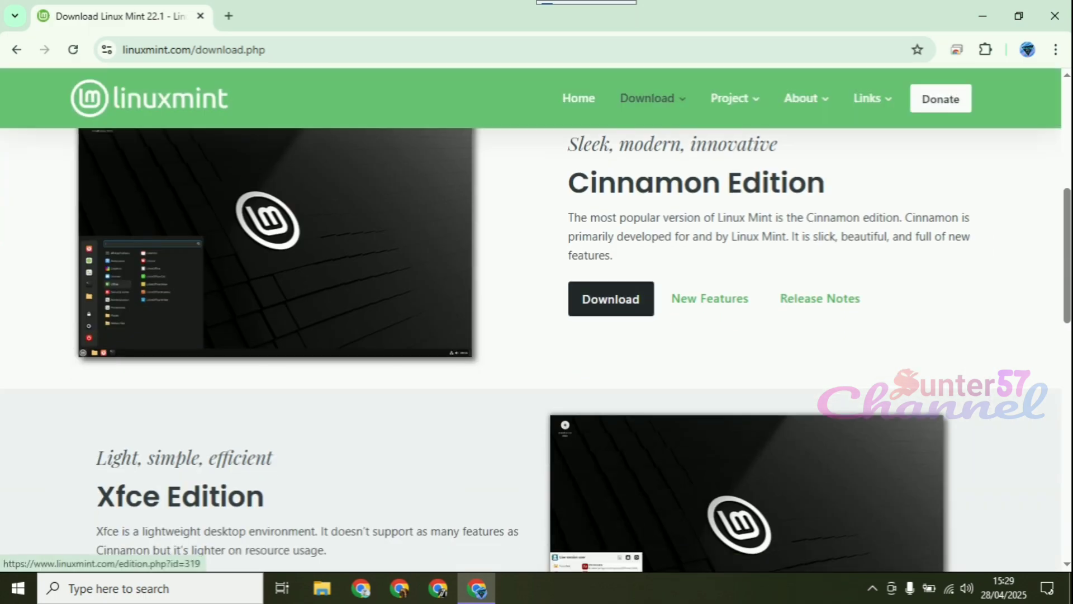
click(611, 300)
Download the 64-bit Cinnamon ISO from the University of Waterloo Computer Science Club mirror in Canada
scroll(611, 300, down, 2)
scroll(536, 319, down, 2)
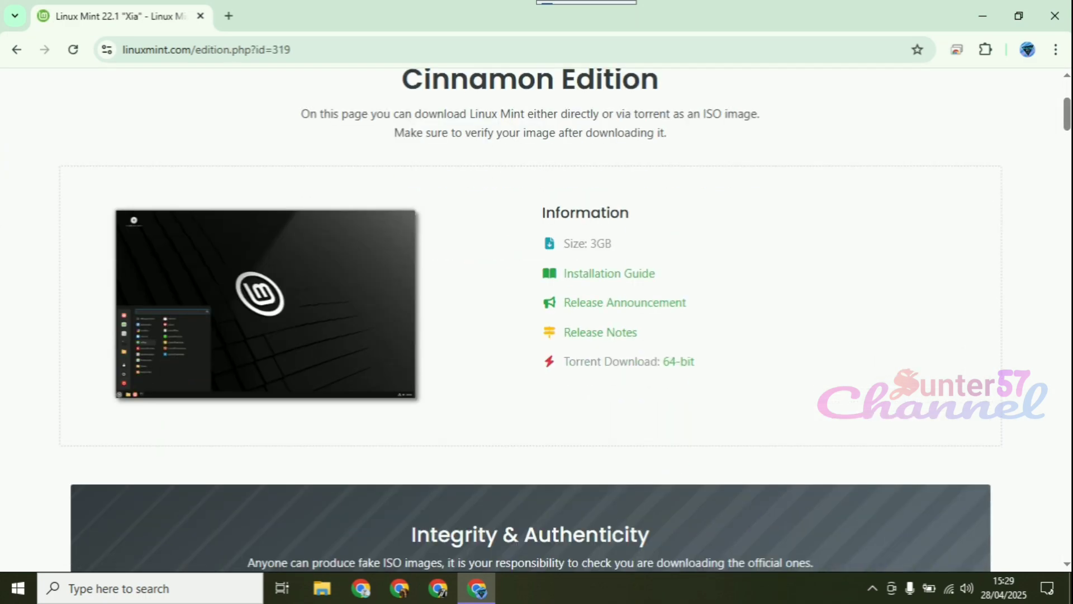
scroll(536, 319, down, 9)
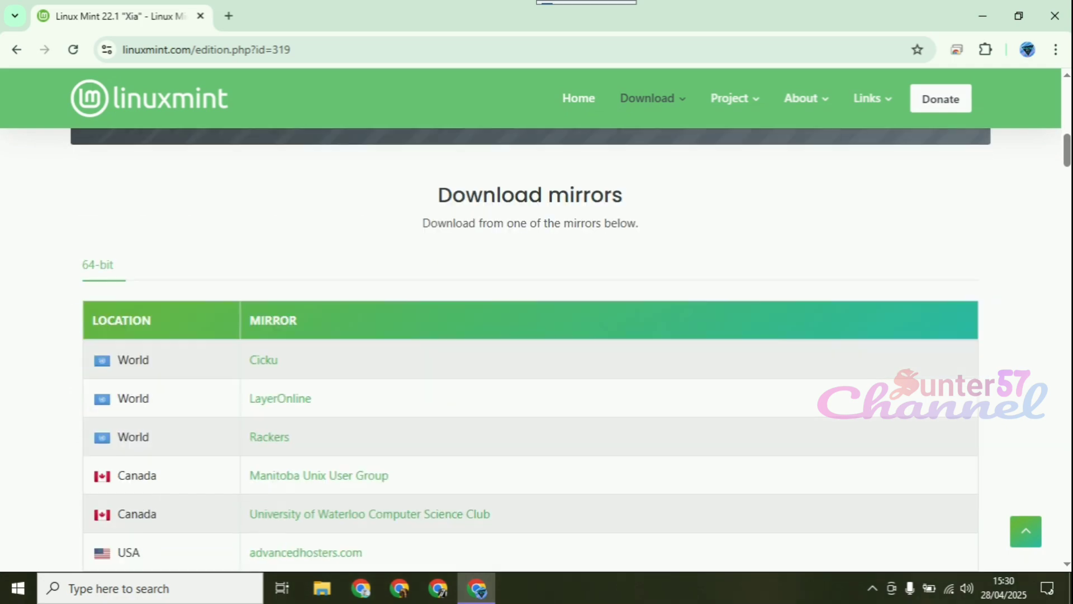
scroll(536, 319, up, 9)
scroll(537, 319, down, 12)
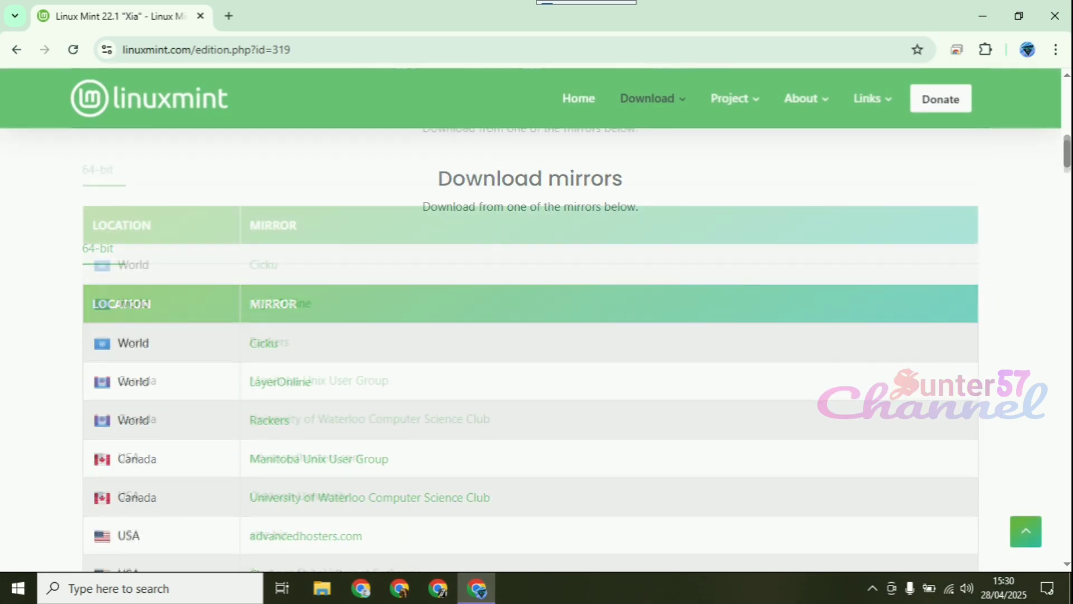
scroll(536, 319, up, 3)
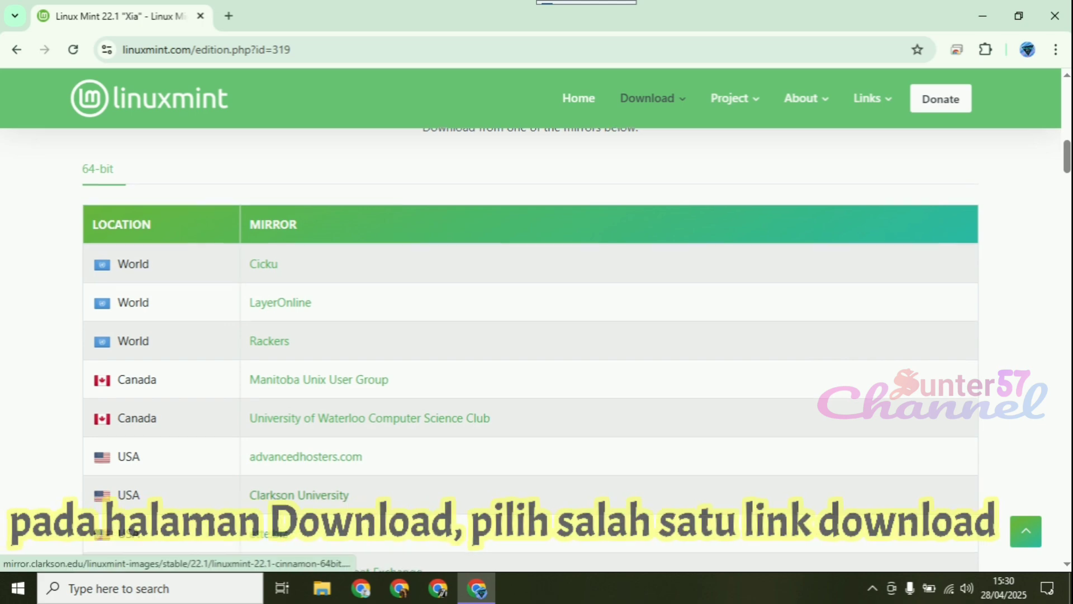
scroll(536, 347, down, 3)
scroll(537, 347, down, 2)
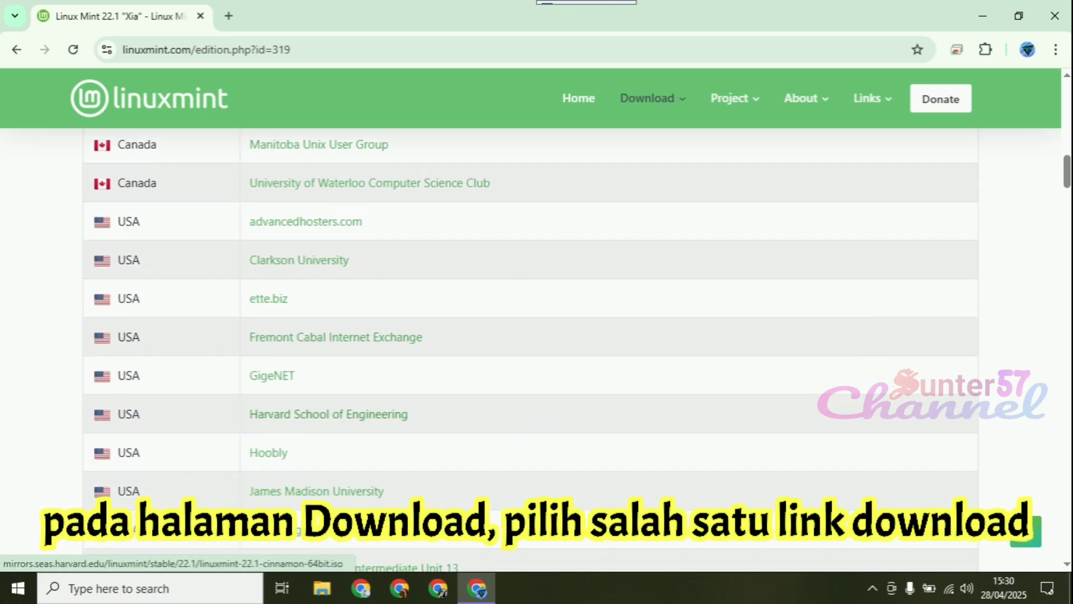
scroll(537, 347, down, 2)
scroll(532, 347, up, 4)
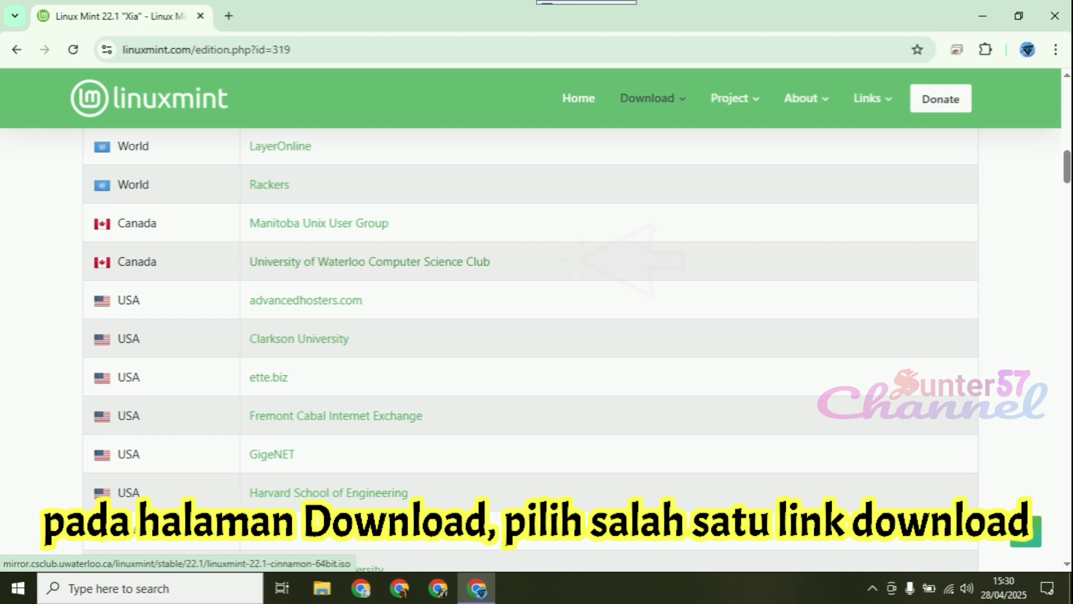
click(481, 262)
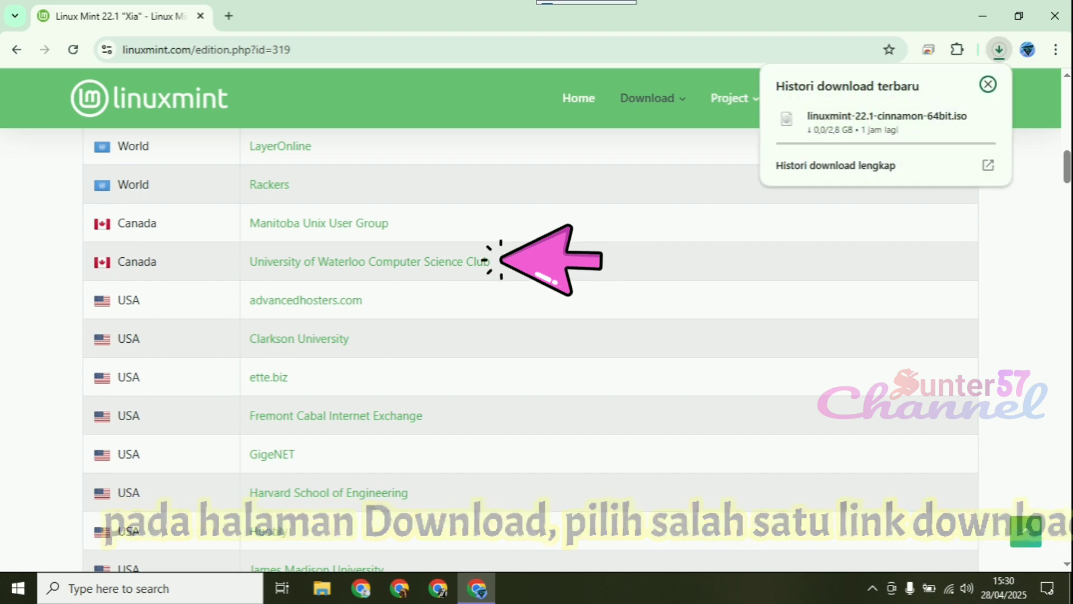
Open the browser's full download history in a new tab to check the progress of the Linux Mint ISO
mouse_move(957, 119)
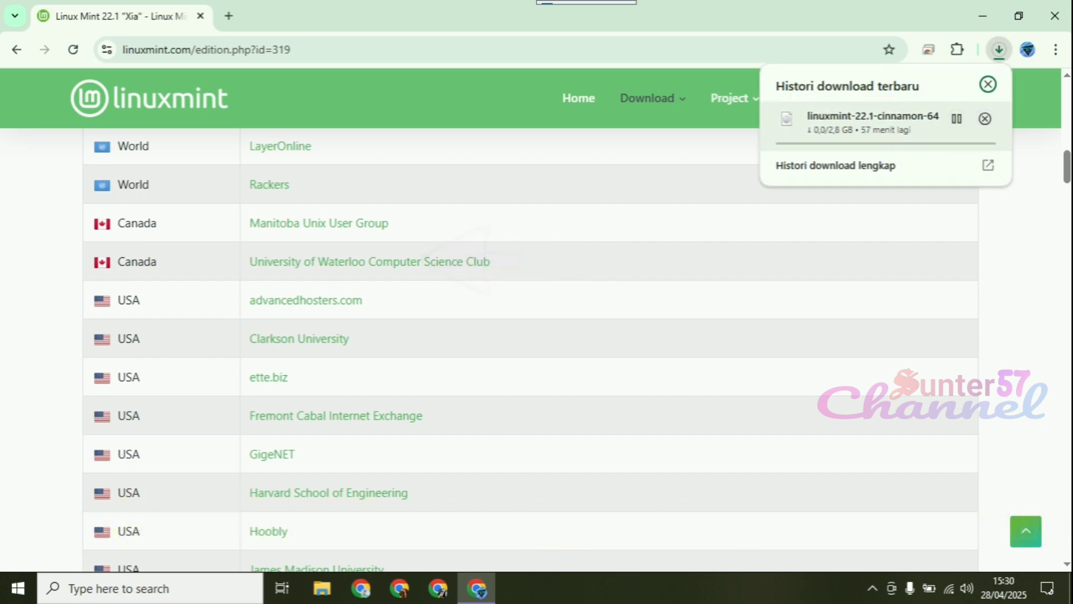
click(229, 16)
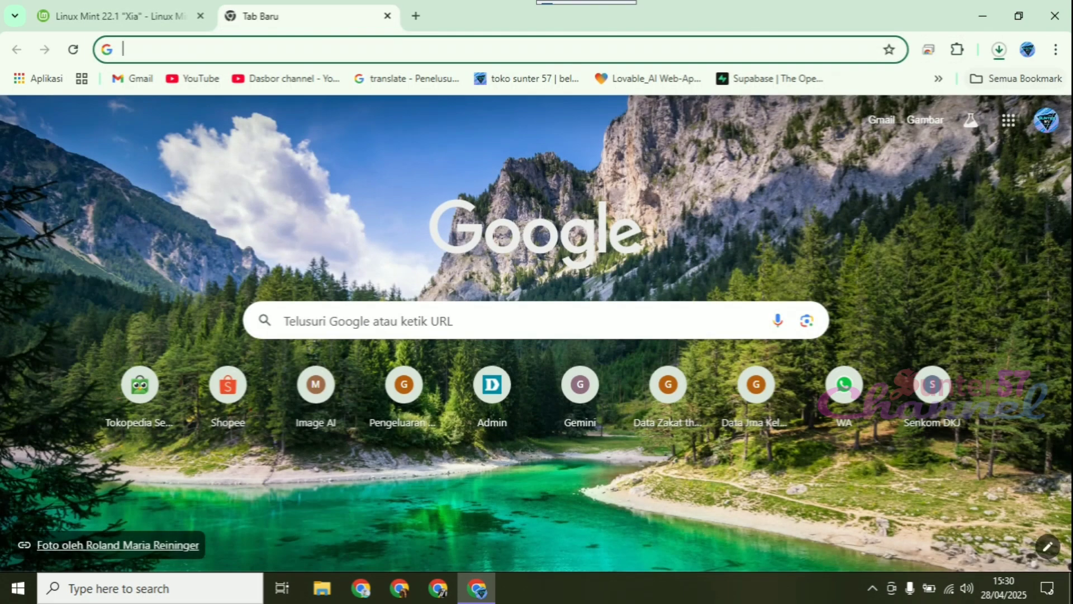
click(1056, 50)
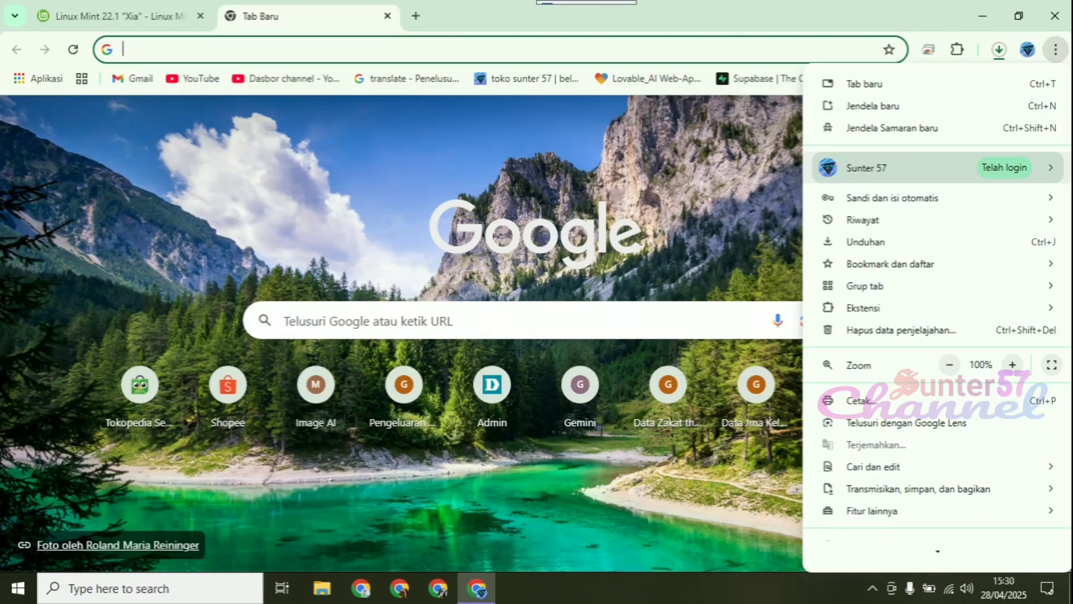
click(872, 242)
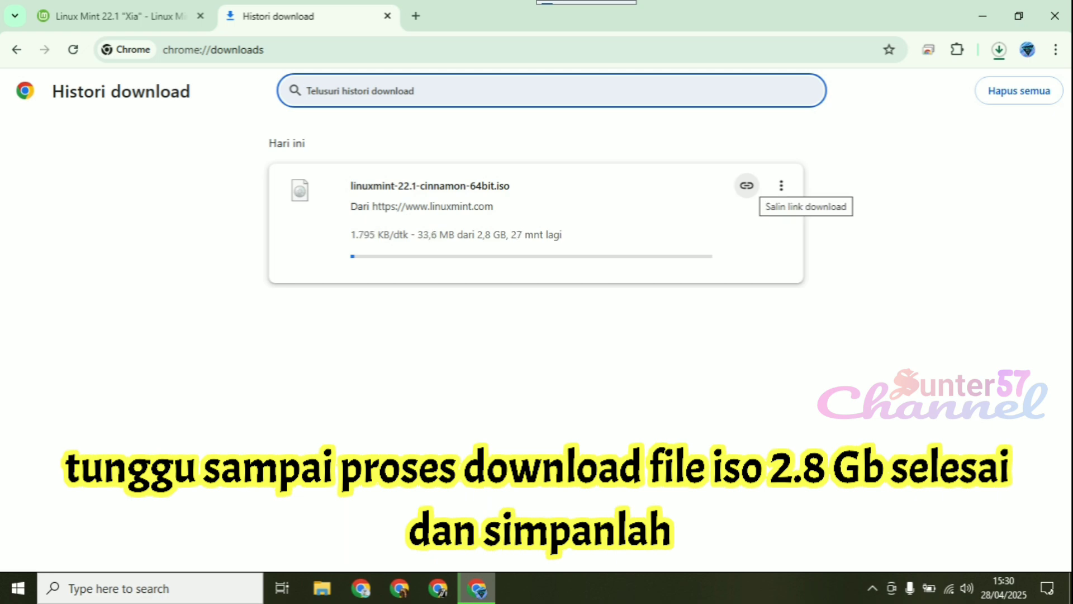
right_click(748, 190)
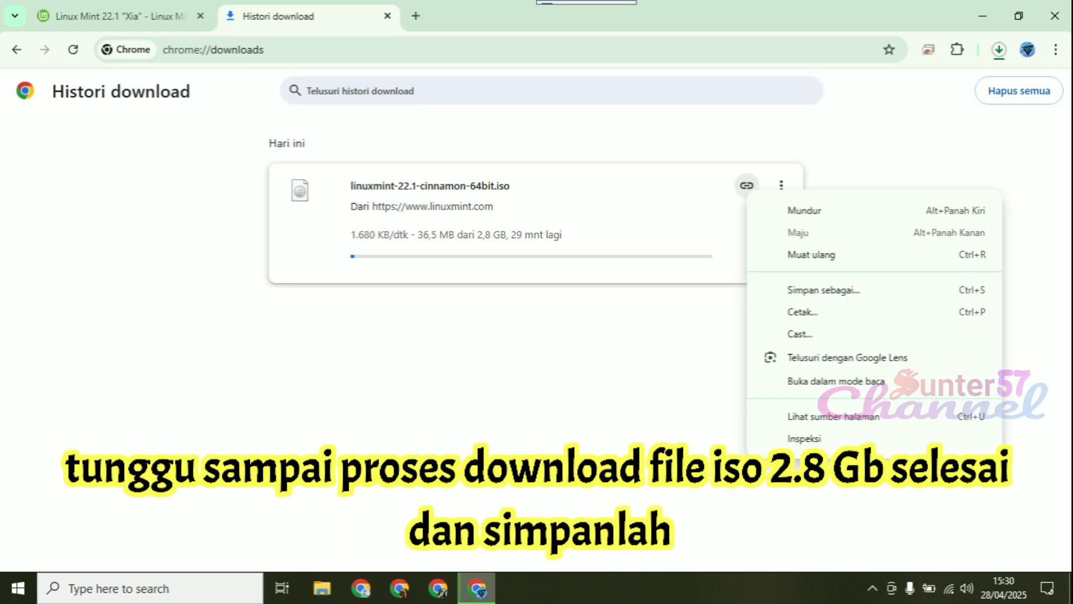
key(Escape)
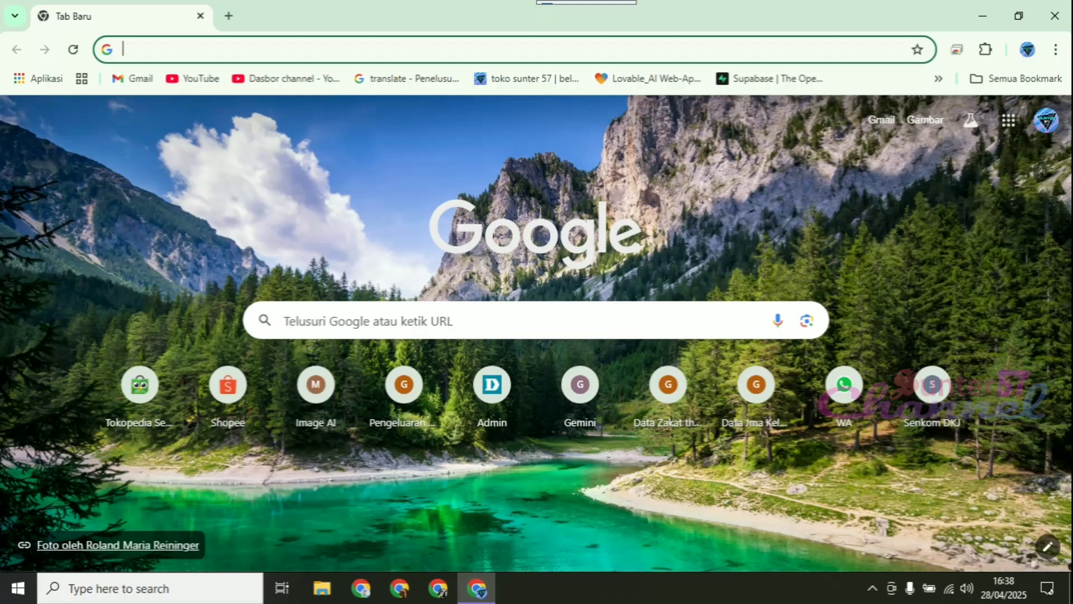
Search Google for "ventoy" and open the official Ventoy website
click(133, 50)
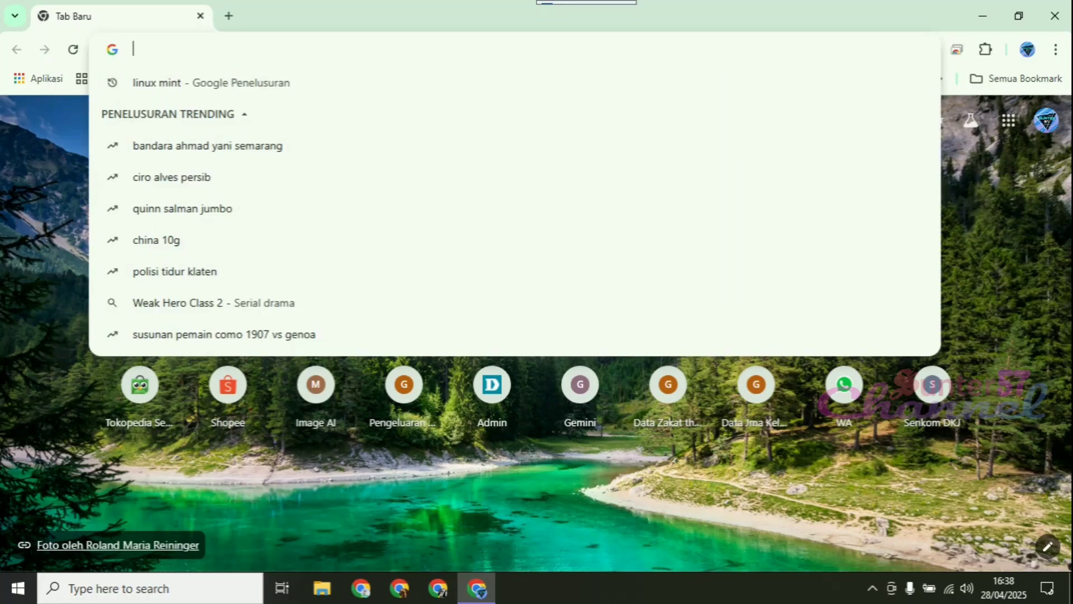
text(ve)
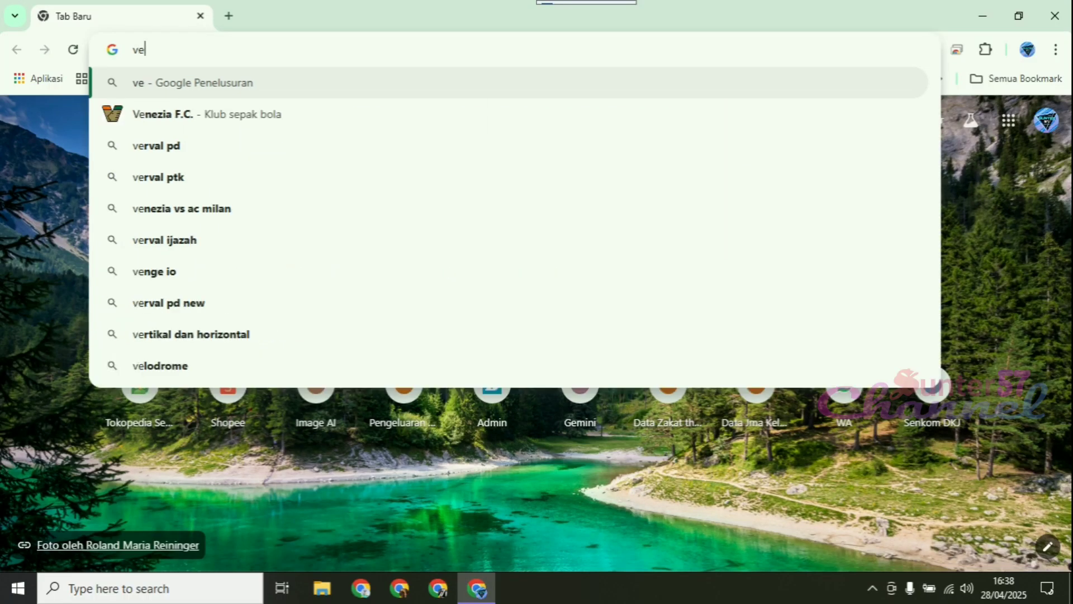
text(nto)
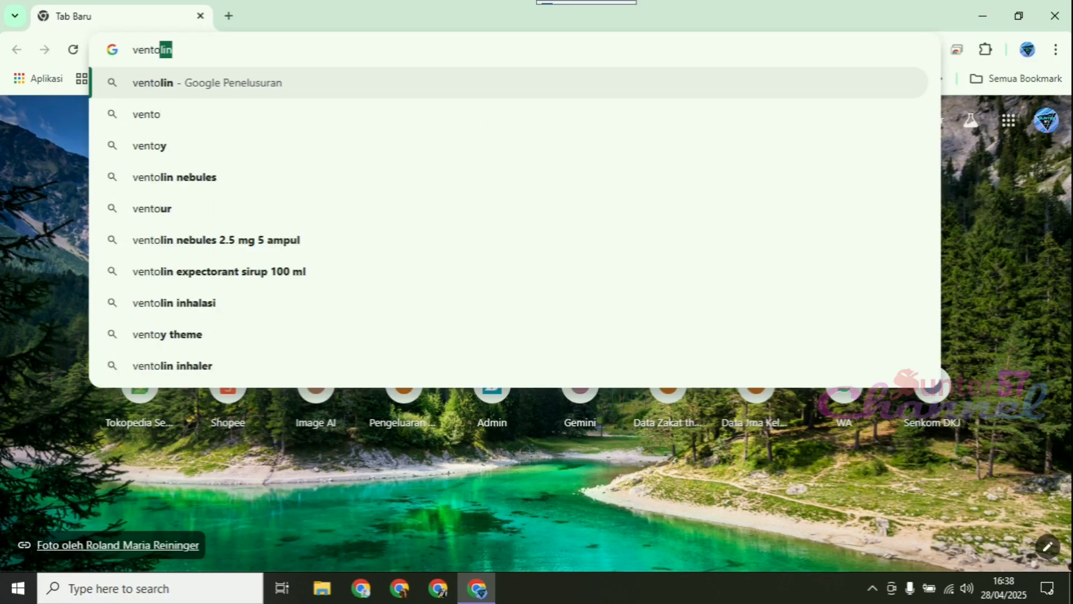
text(y)
key(Return)
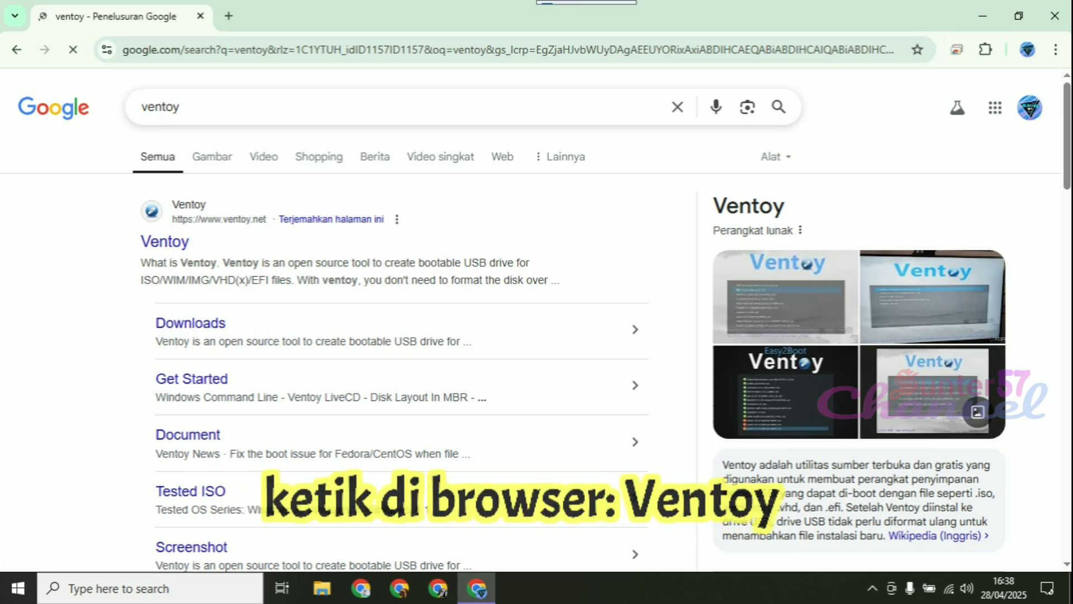
click(164, 242)
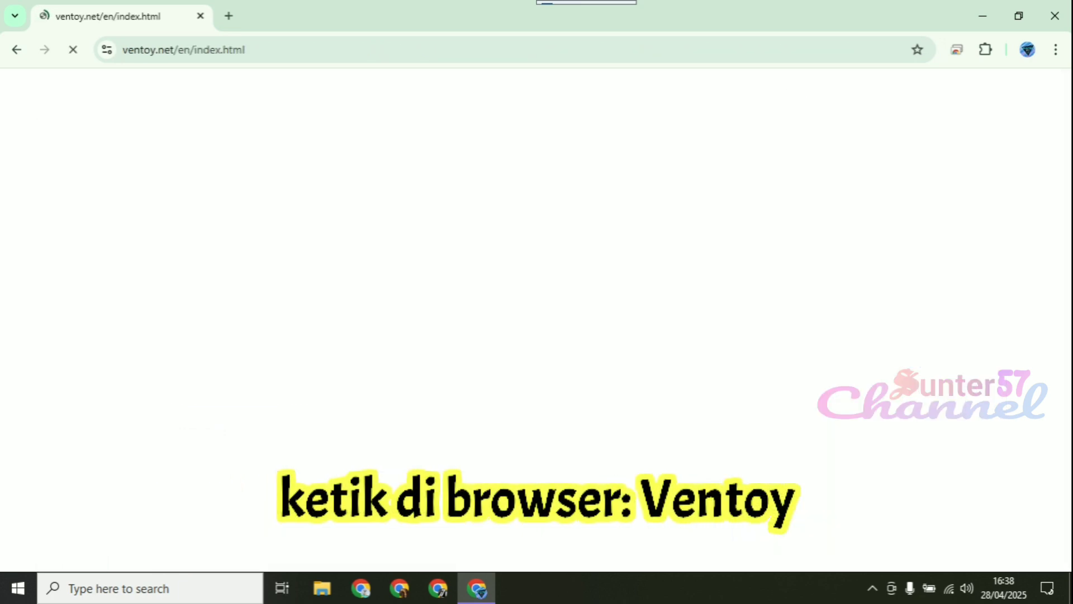
Go to the Ventoy site's download page and download ventoy-1.1.05-windows.zip through SourceForge
scroll(334, 106, down, 1)
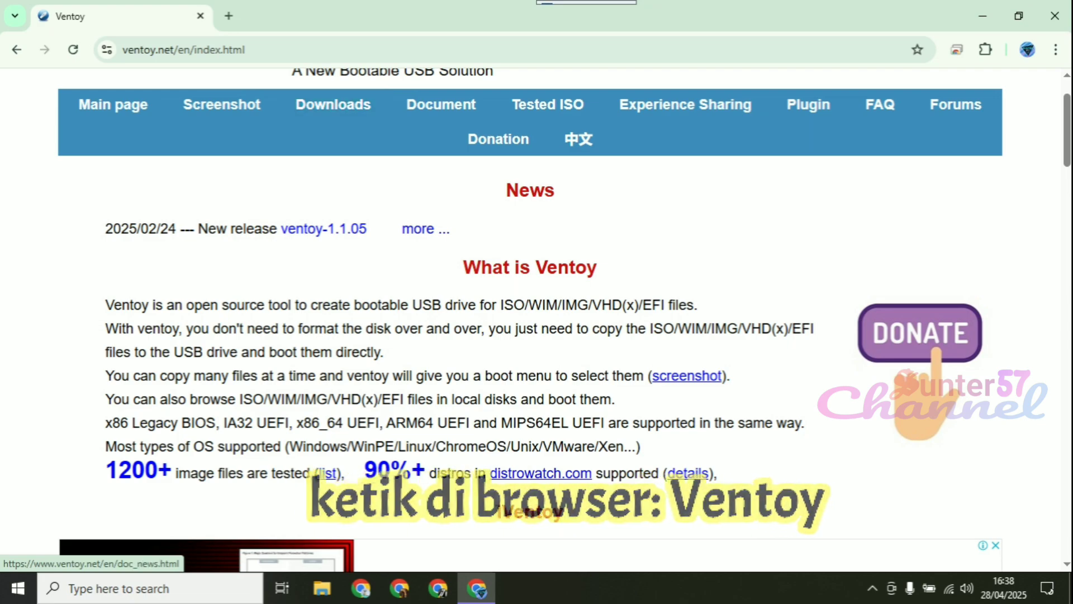
scroll(530, 319, down, 5)
scroll(530, 319, down, 1)
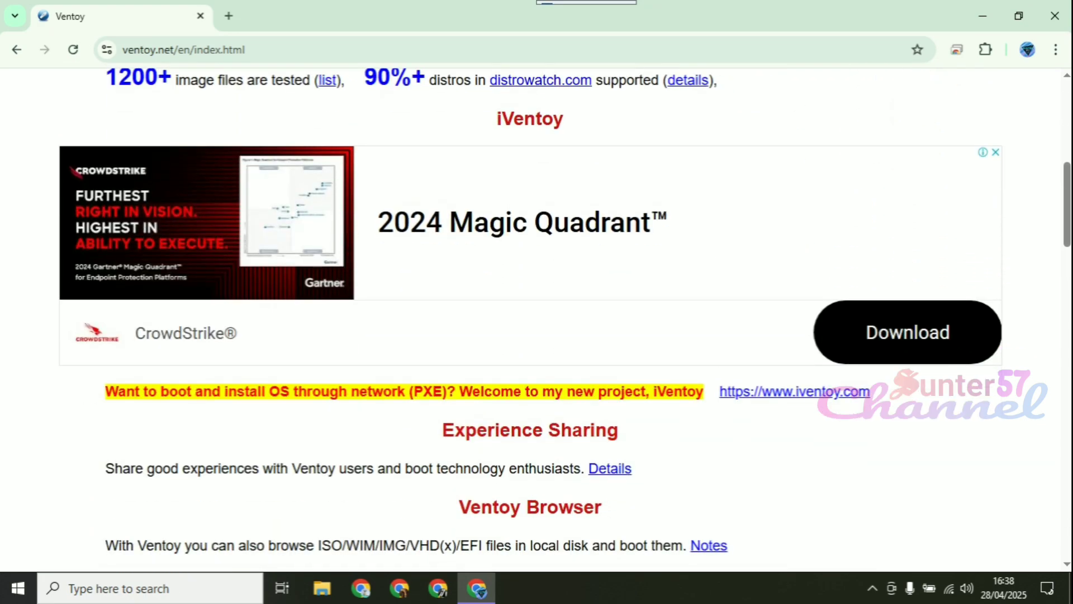
scroll(530, 319, down, 5)
scroll(530, 318, up, 10)
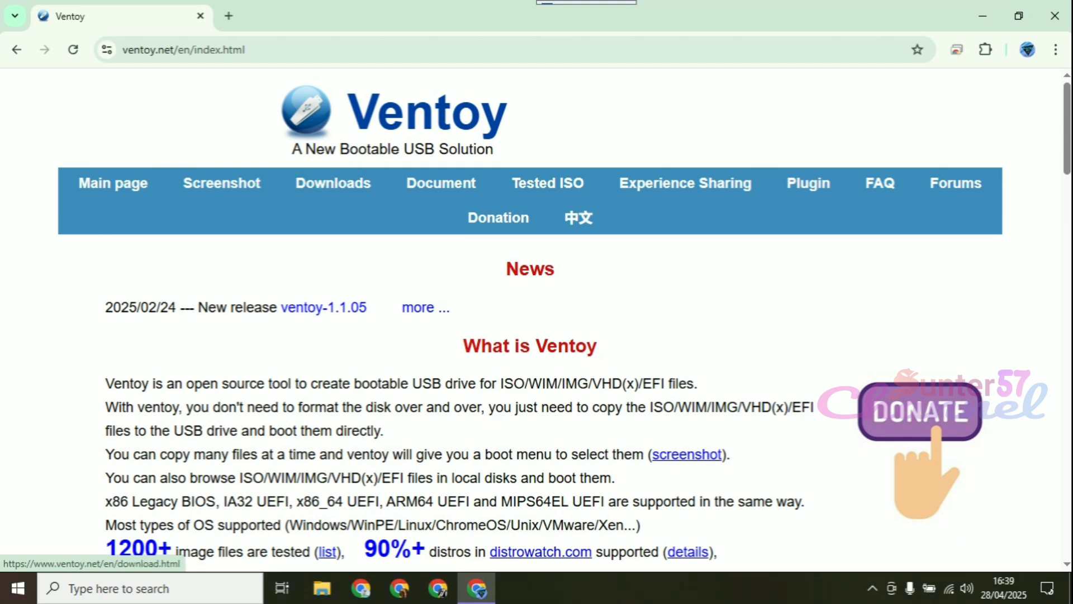
click(333, 183)
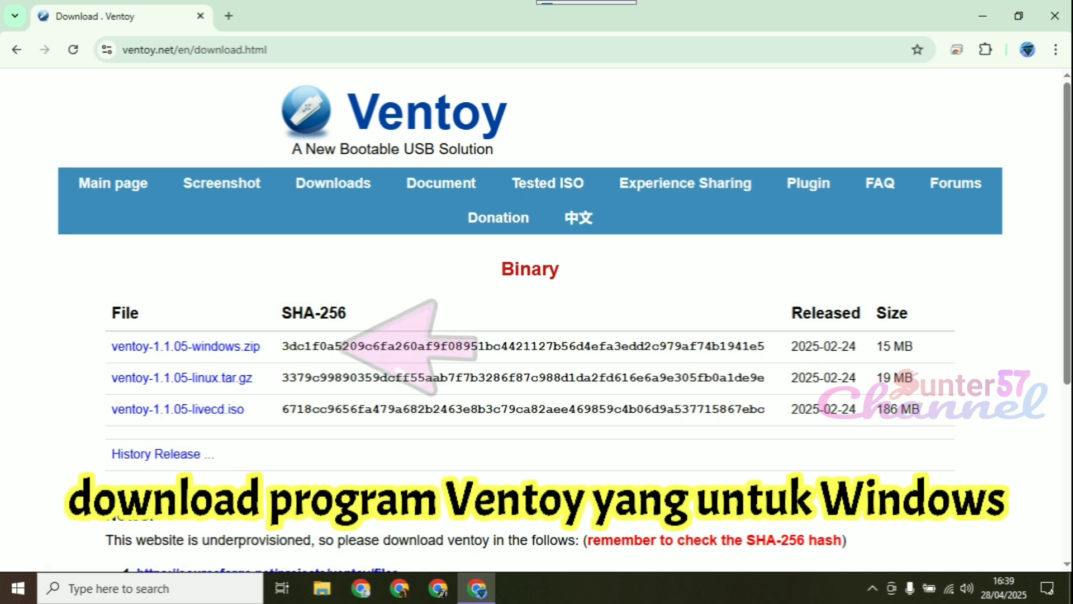
click(246, 346)
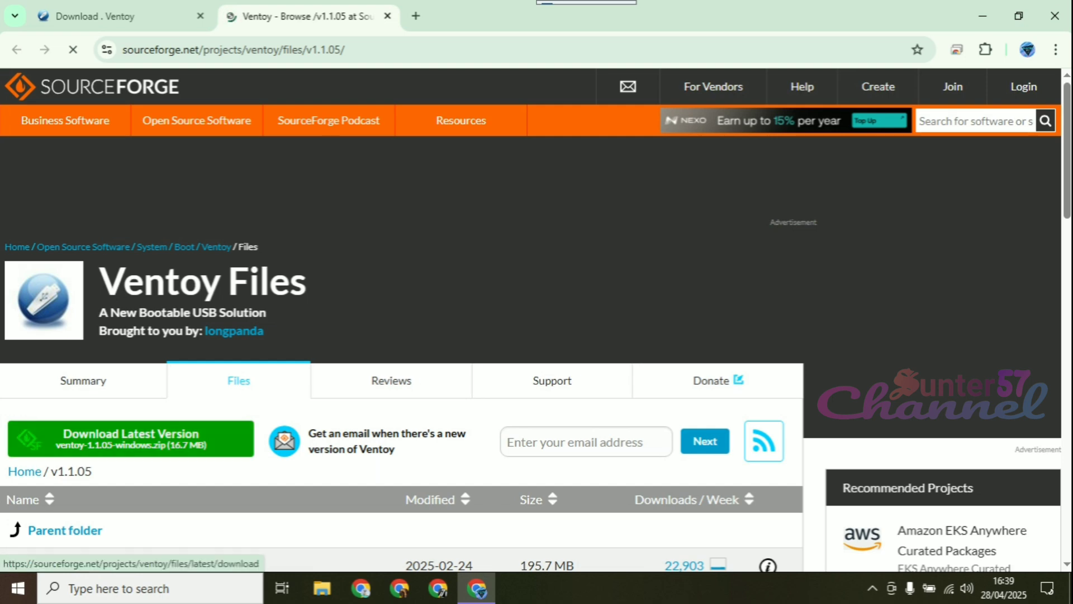
click(150, 441)
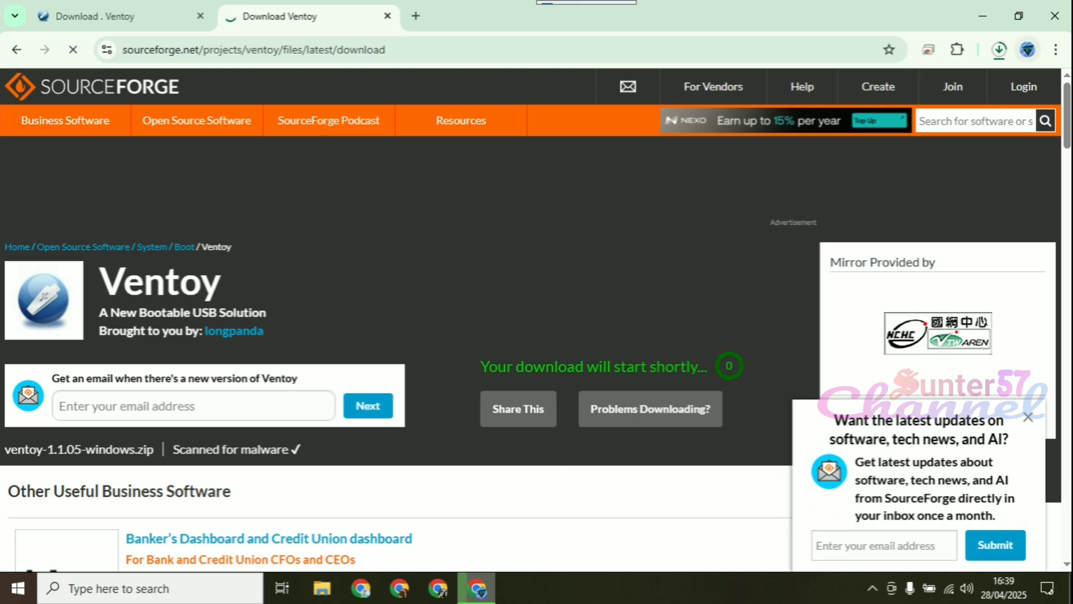
Show the downloaded Ventoy zip in its folder from the download history and cut the file
click(1056, 49)
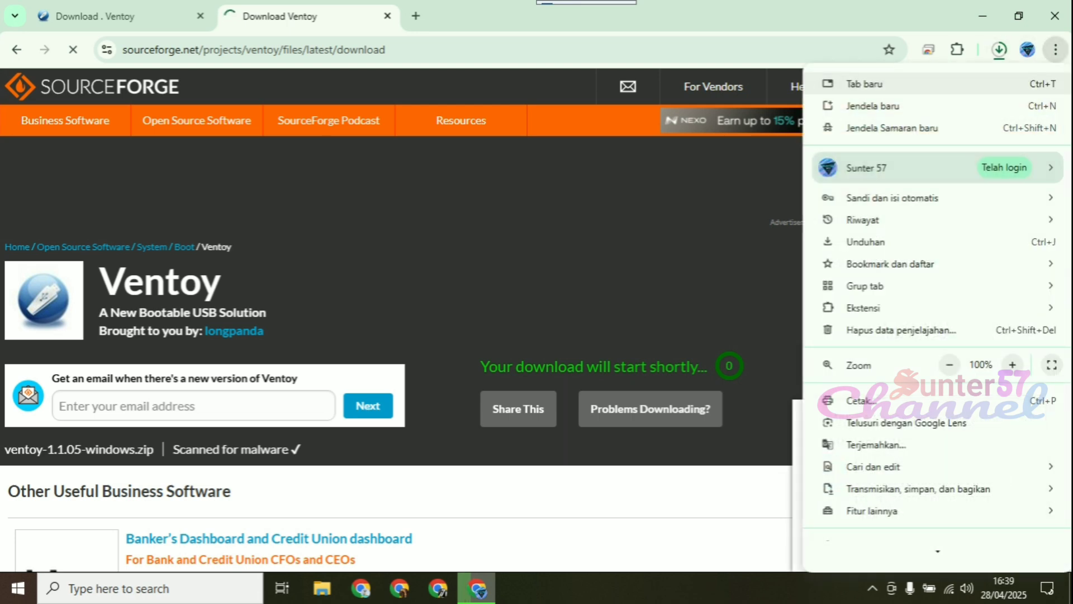
click(872, 241)
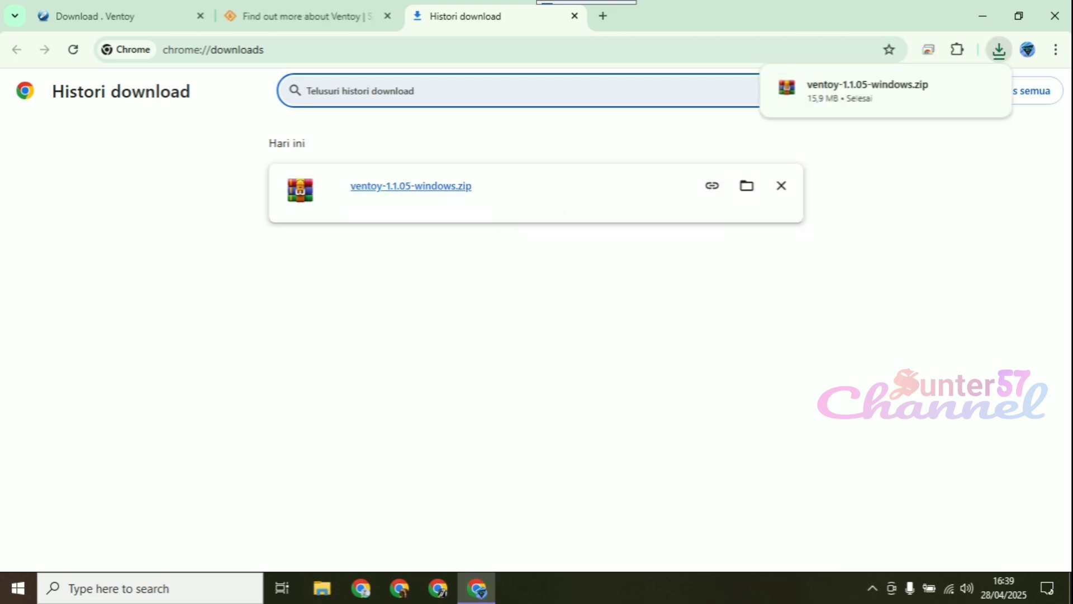
click(747, 185)
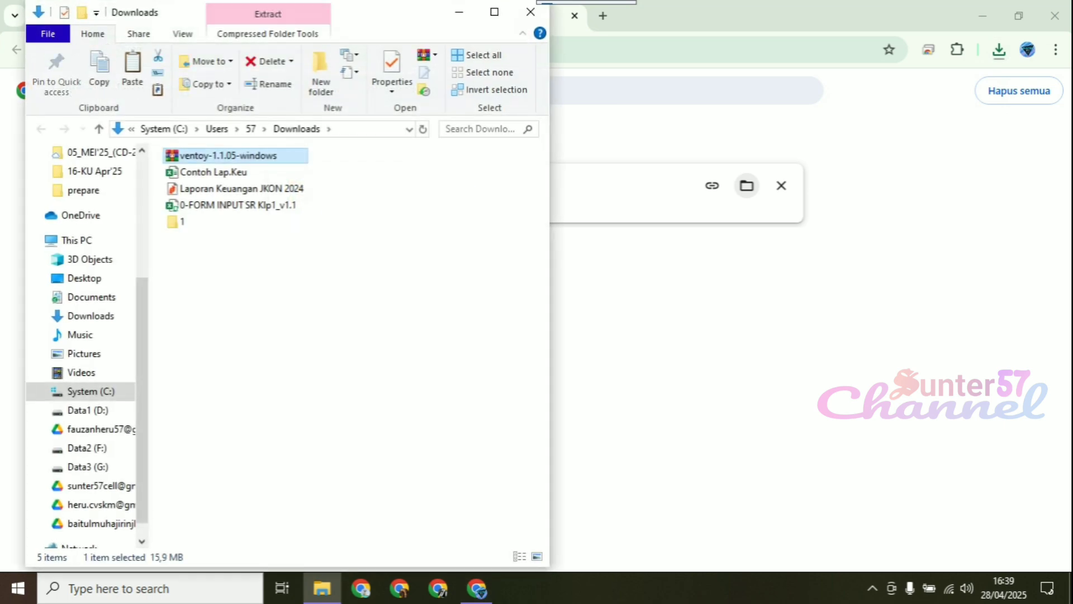
right_click(267, 159)
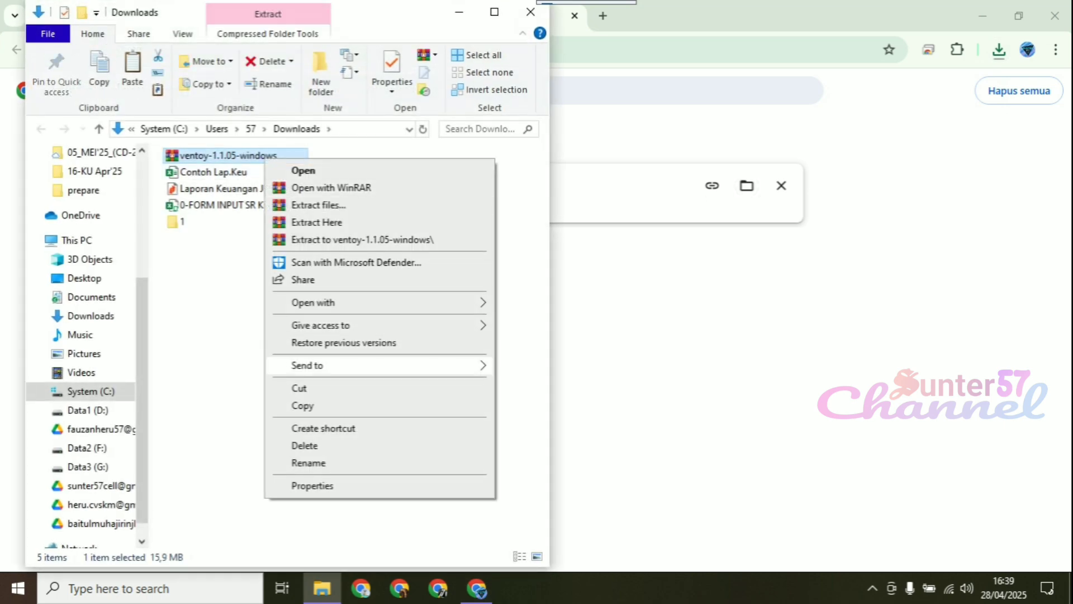
click(299, 388)
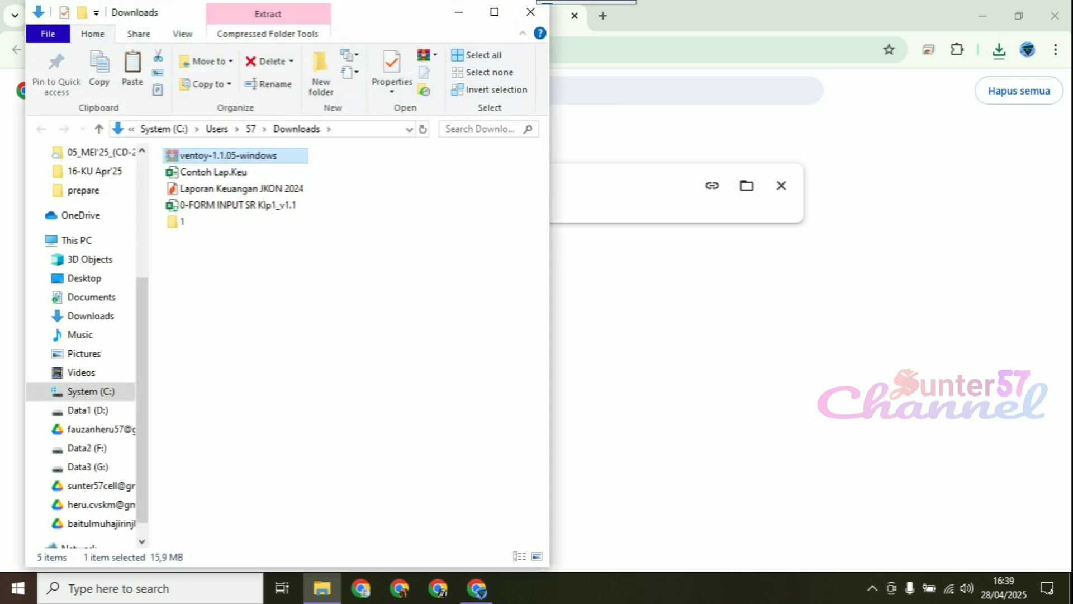
Close the Downloads folder and the browser with its tabs, and open the LINUX MINT folder on the desktop
click(530, 13)
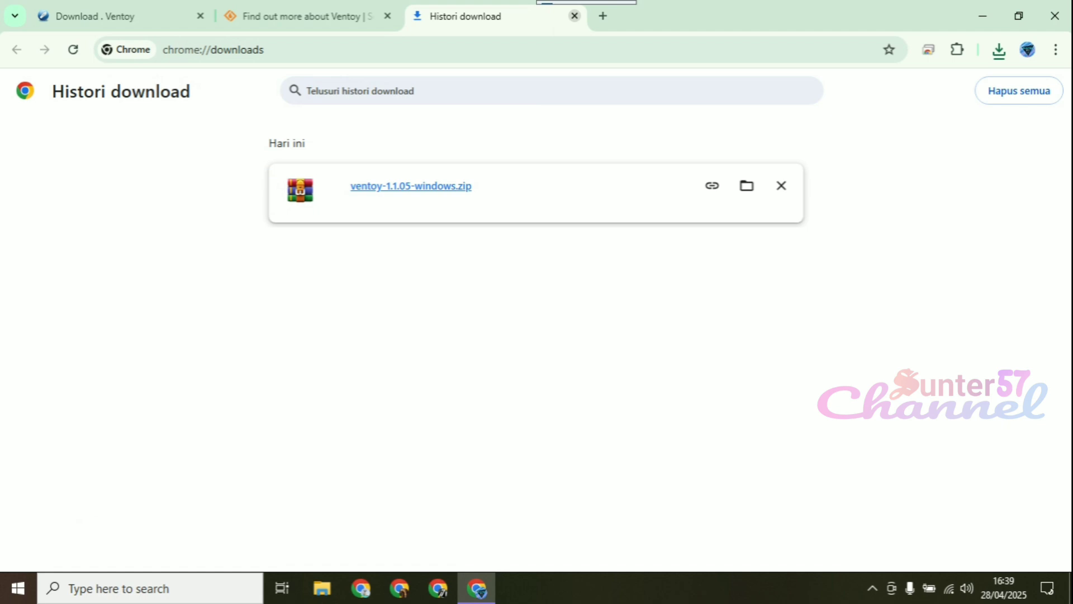
click(575, 16)
click(387, 16)
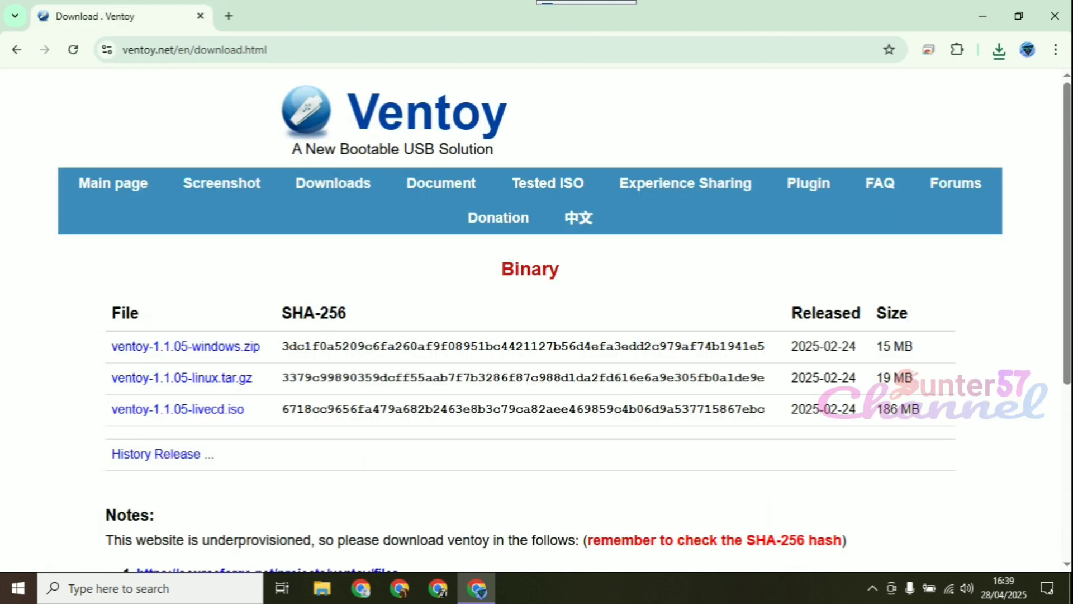
click(1055, 16)
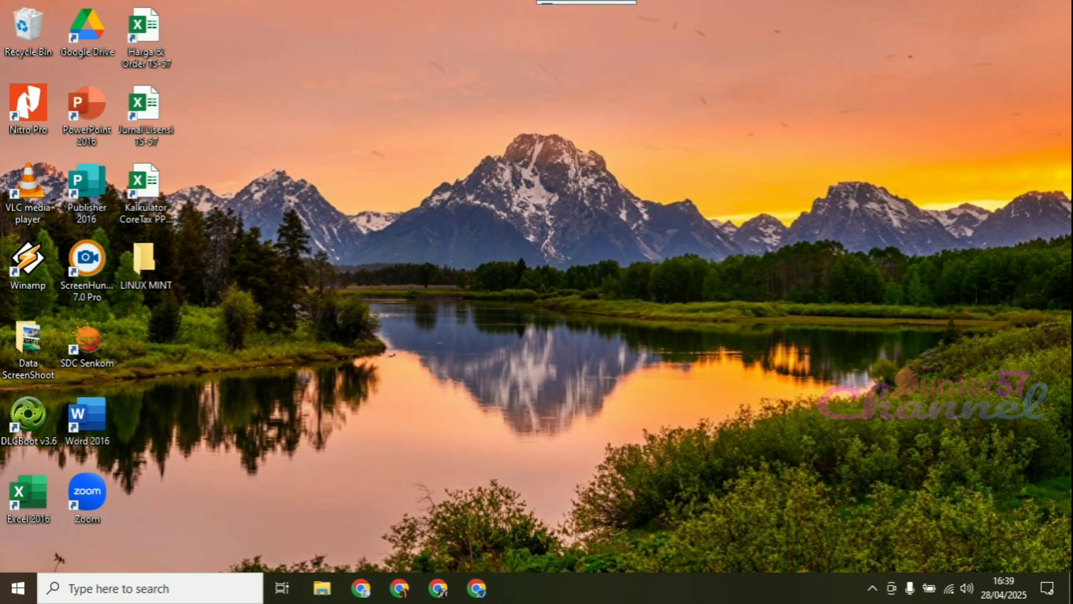
double_click(146, 263)
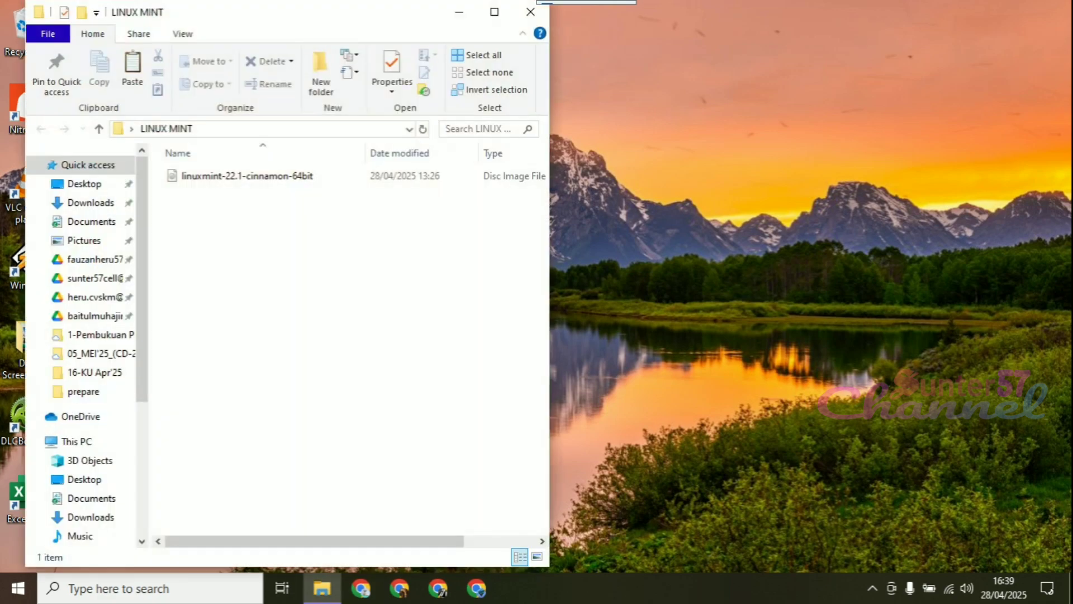
Paste the ventoy-1.1.05-windows archive into the LINUX MINT folder and extract it in place
right_click(233, 208)
click(270, 318)
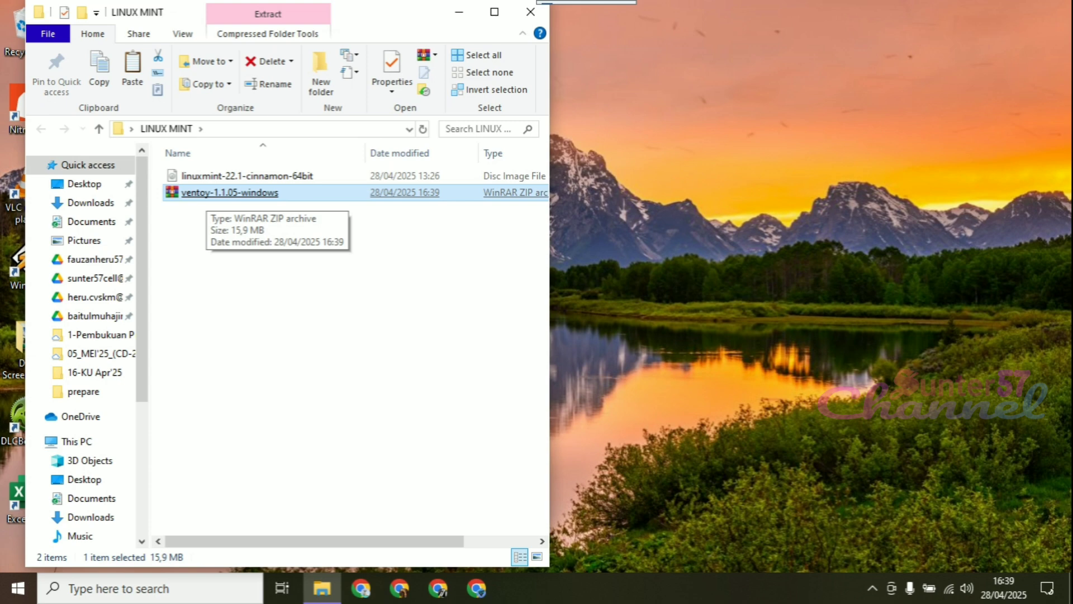
right_click(212, 192)
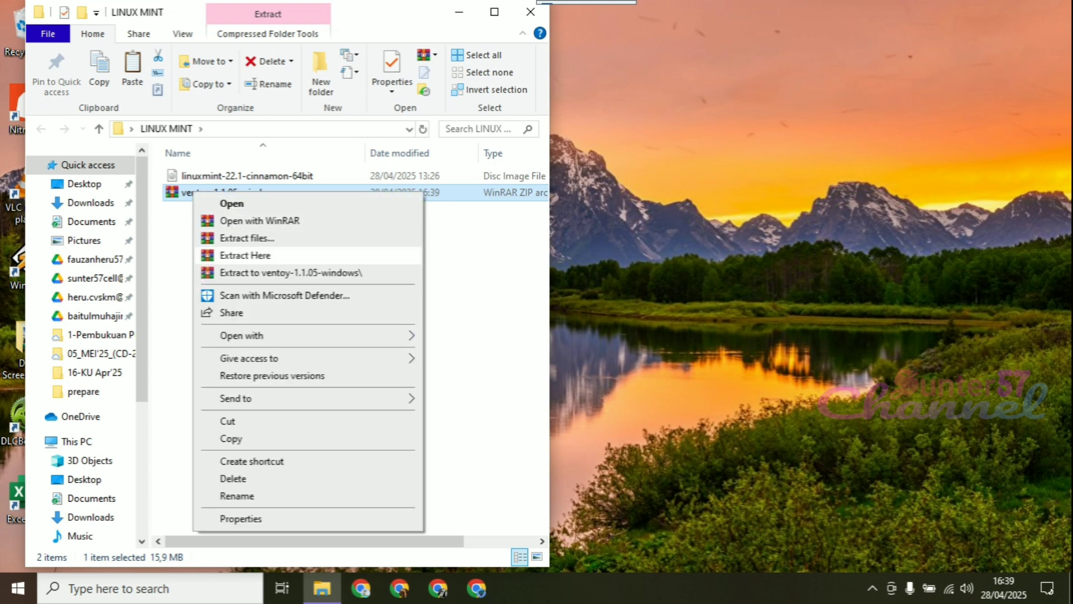
click(234, 255)
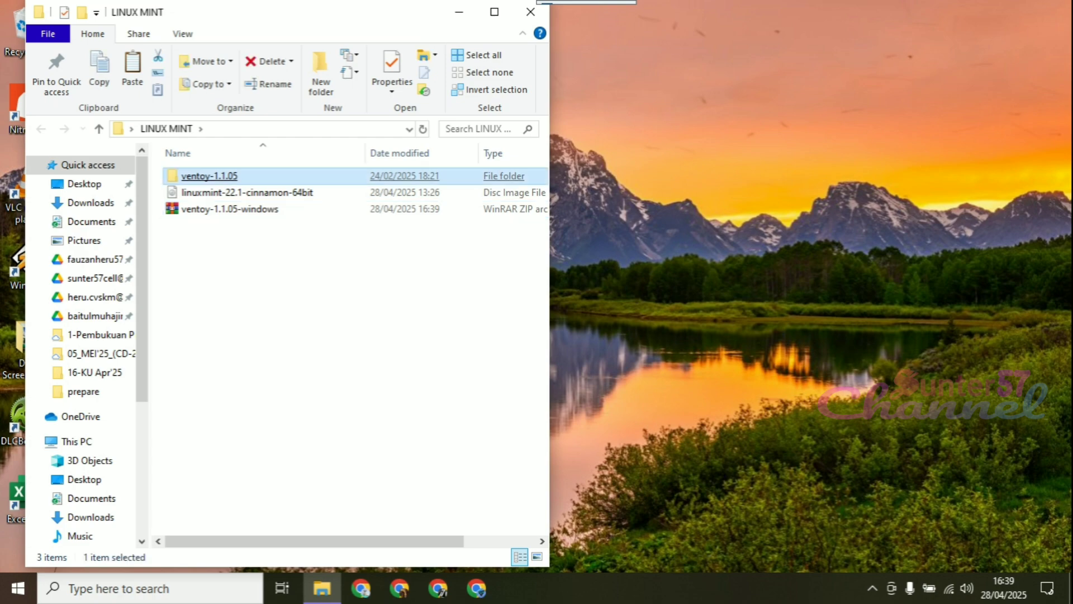
double_click(206, 175)
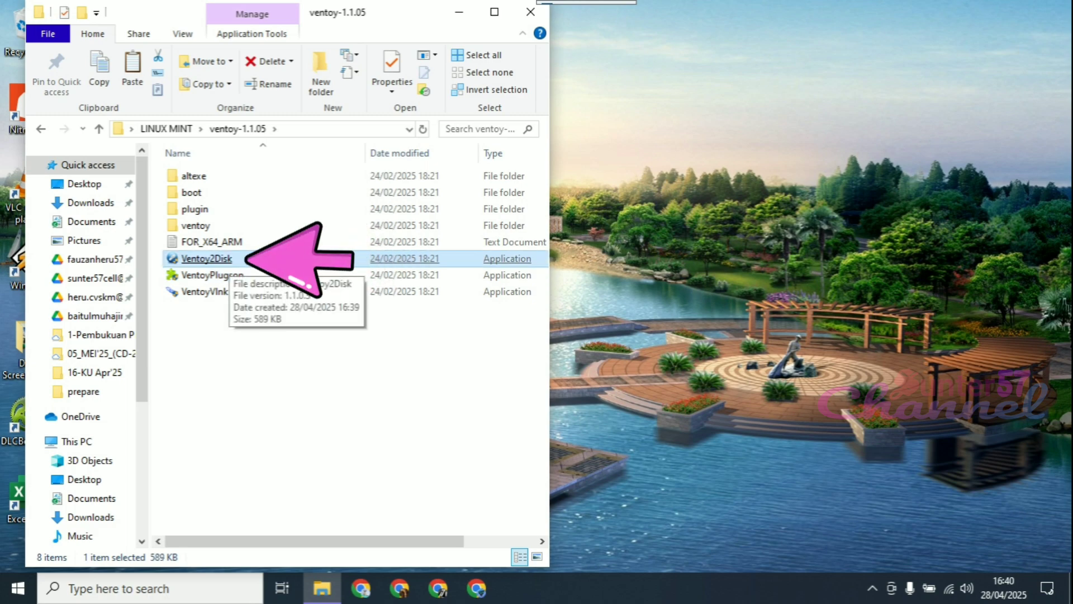
click(531, 12)
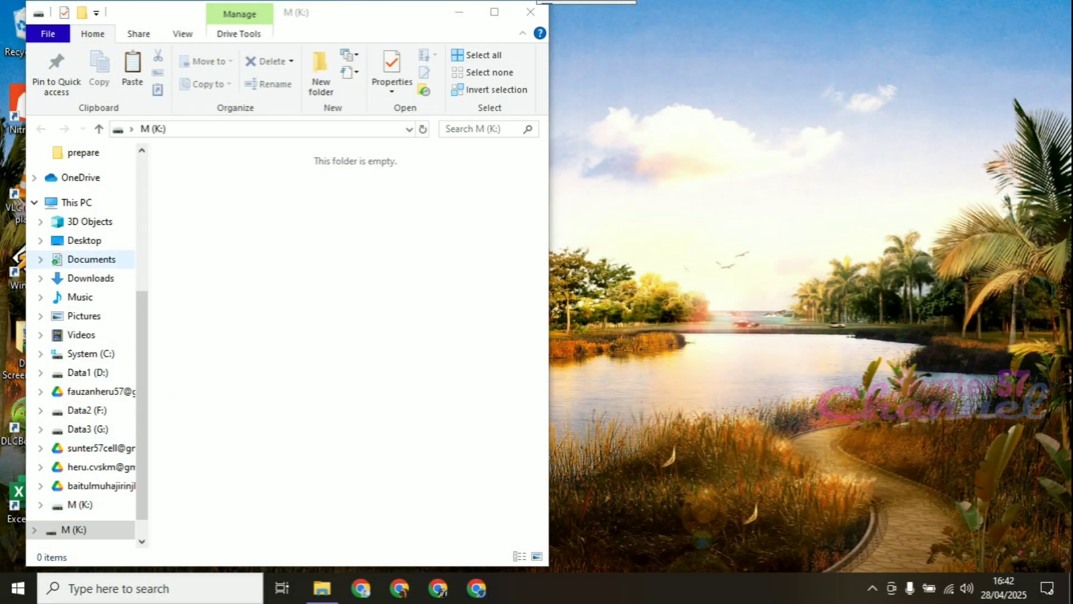
Show all drives in This PC and examine the properties of the USB drive M (K:)
click(76, 203)
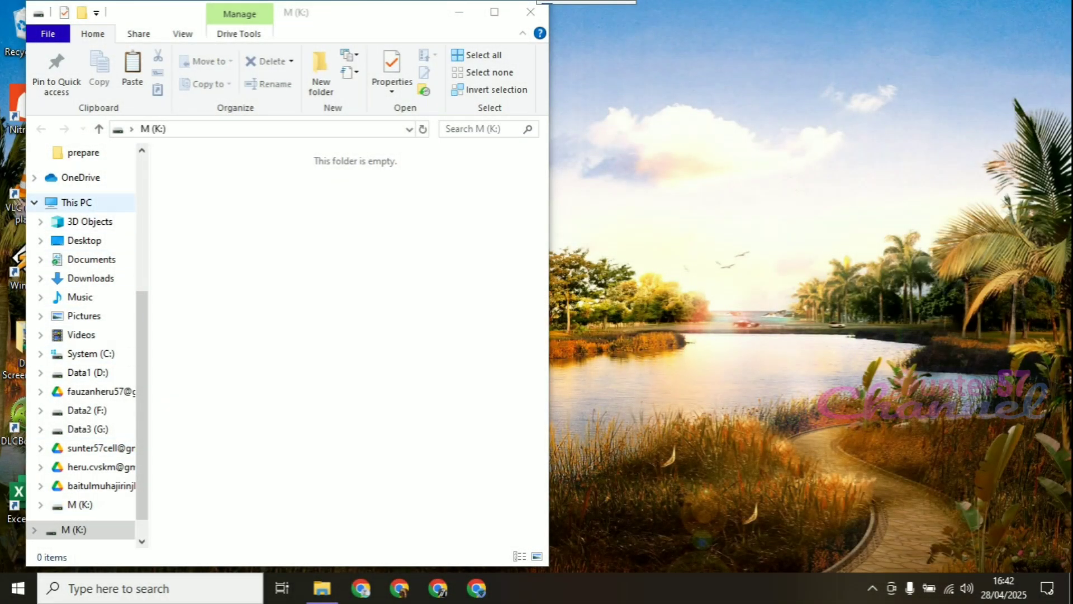
double_click(475, 12)
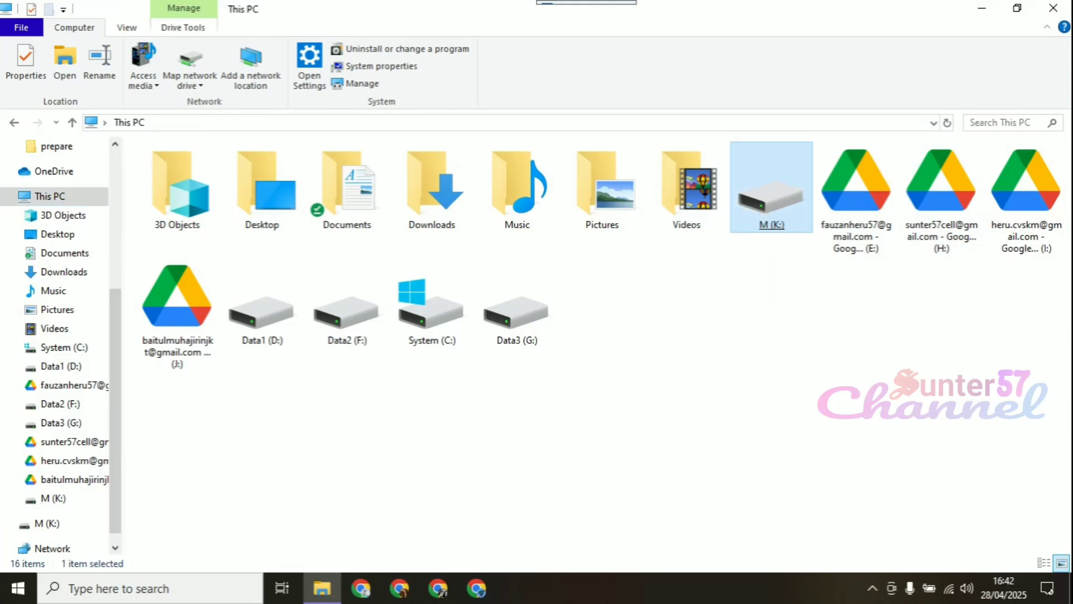
right_click(760, 204)
click(807, 560)
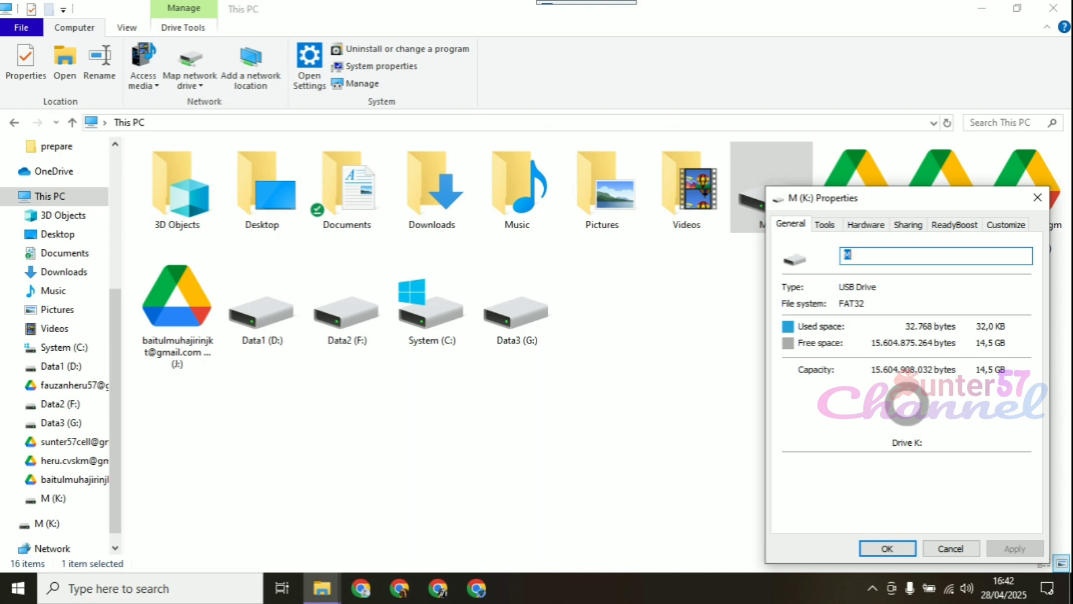
click(1038, 197)
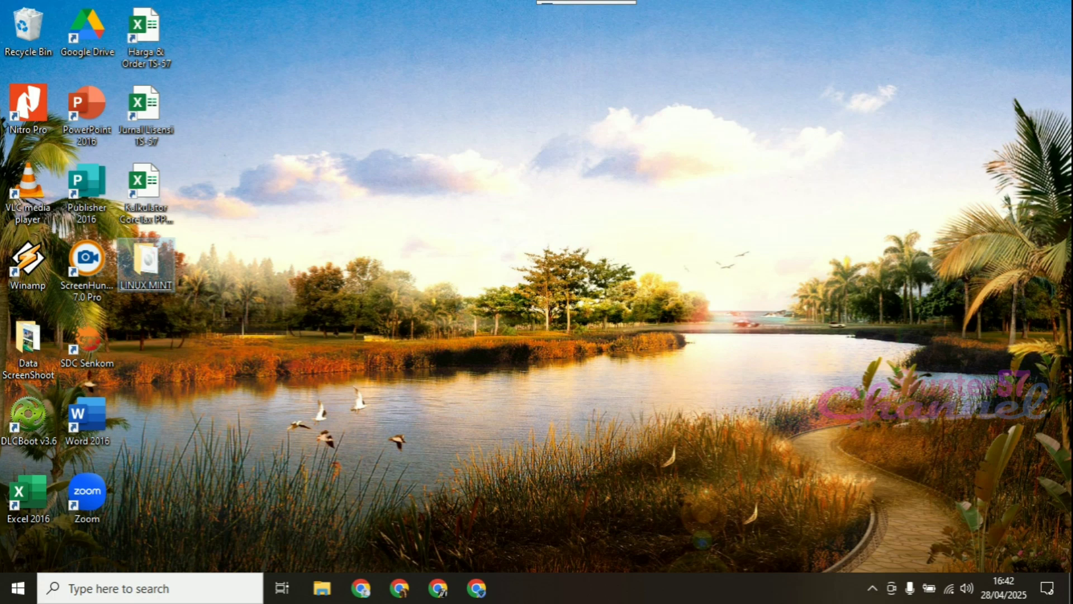
Refresh the desktop and open the ventoy-1.1.05 folder inside LINUX MINT
right_click(372, 223)
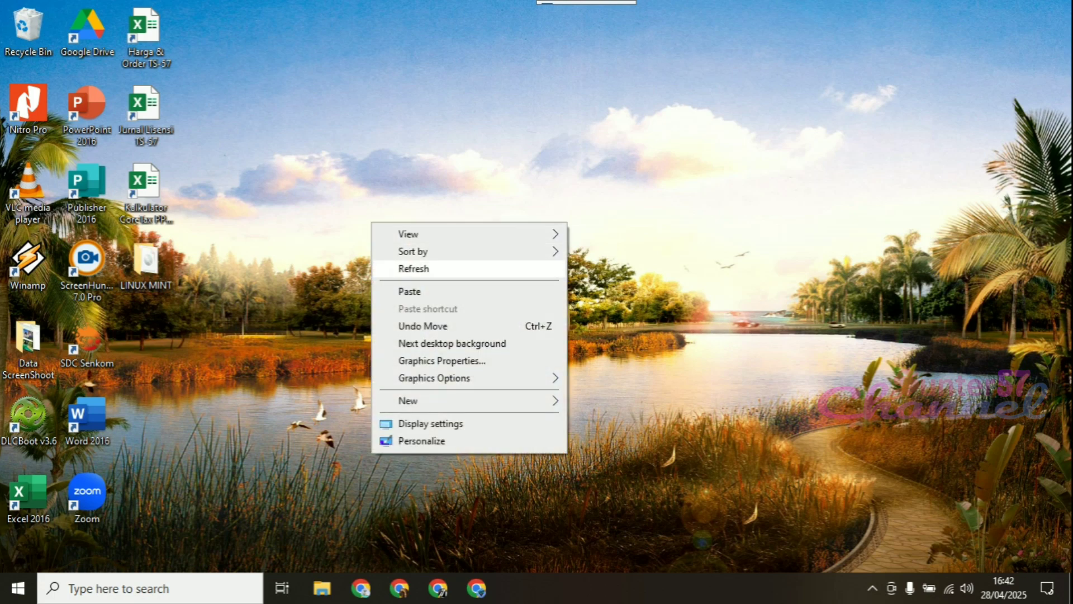
click(414, 269)
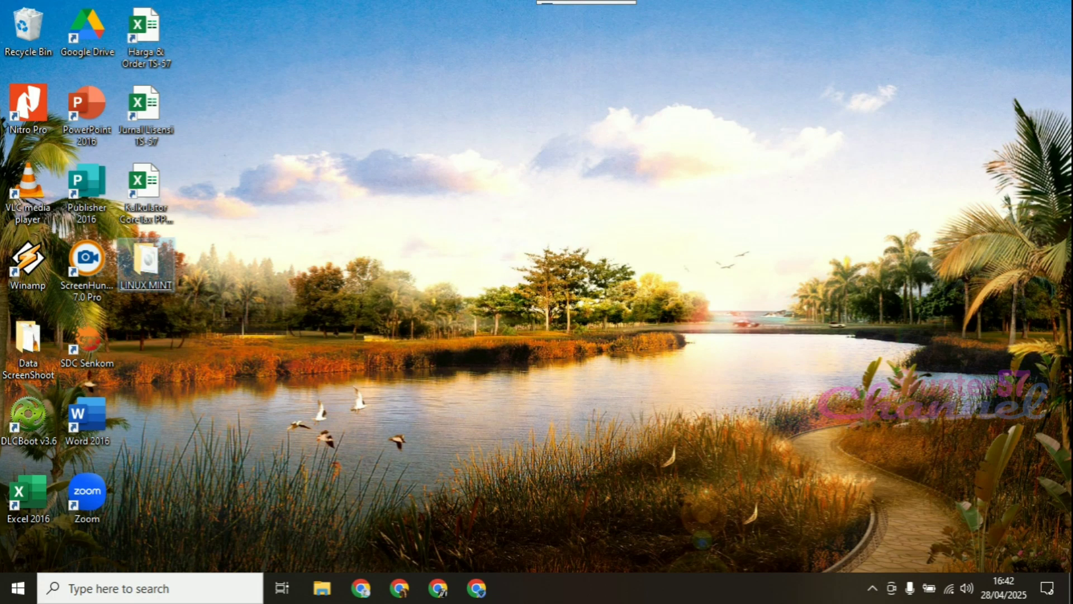
double_click(146, 263)
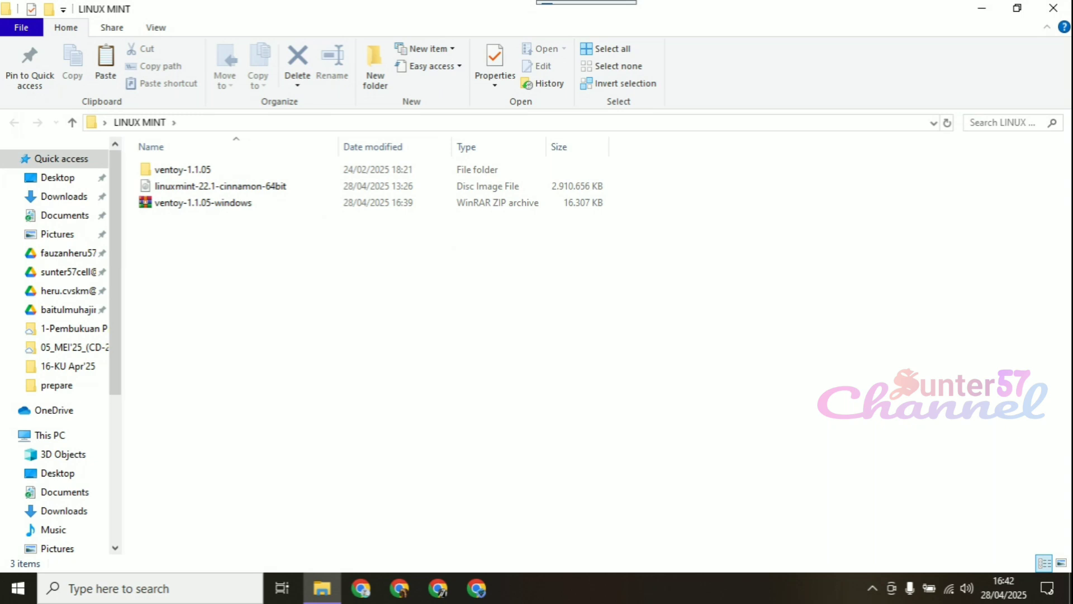
double_click(182, 169)
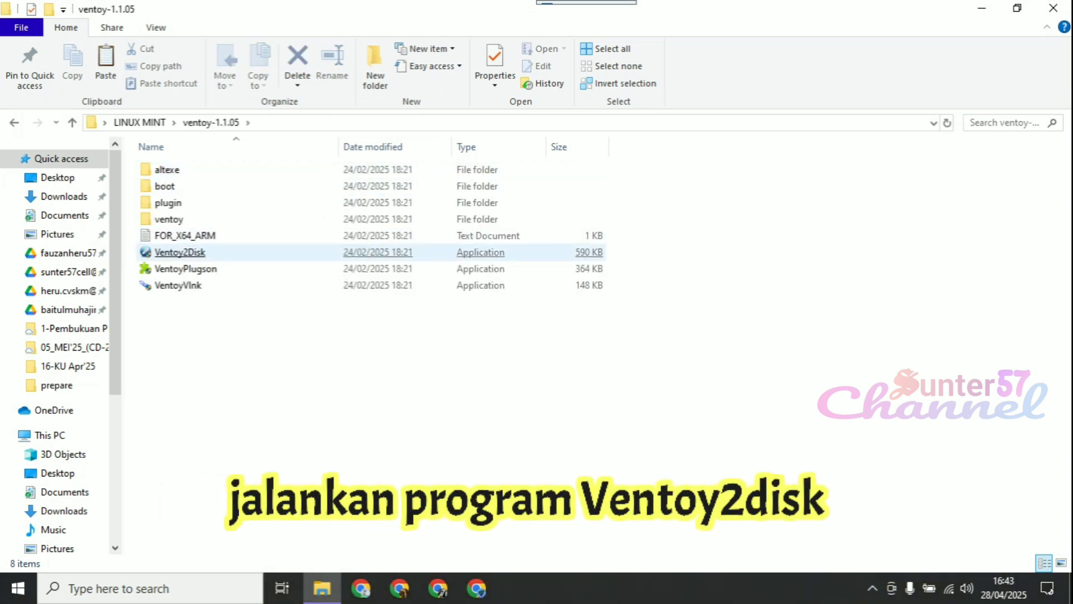
Switch the ventoy-1.1.05 folder to the List layout and run Ventoy2Disk
click(180, 252)
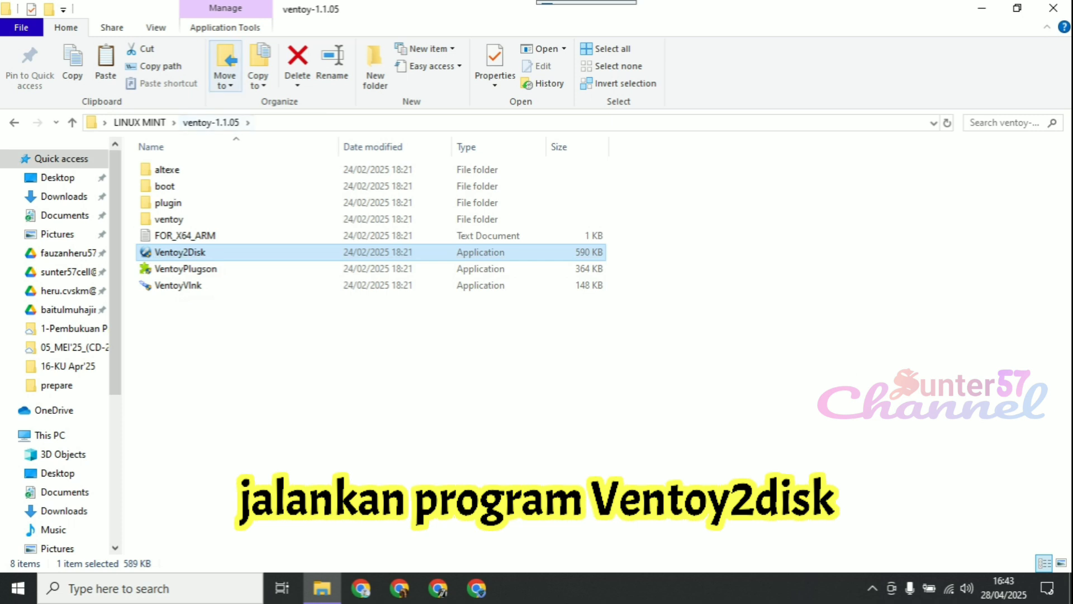
click(156, 27)
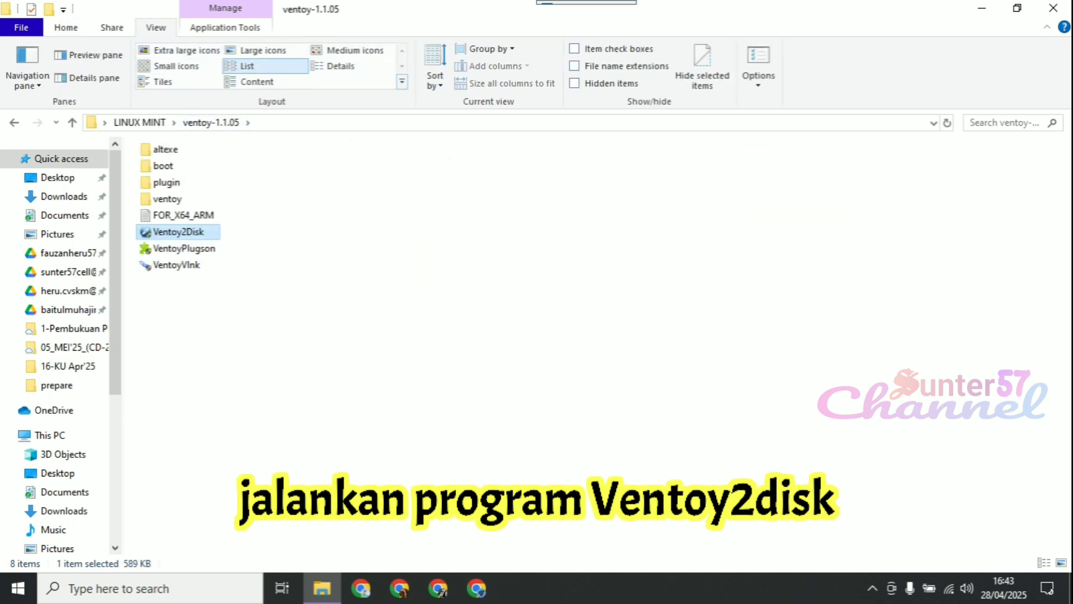
click(246, 66)
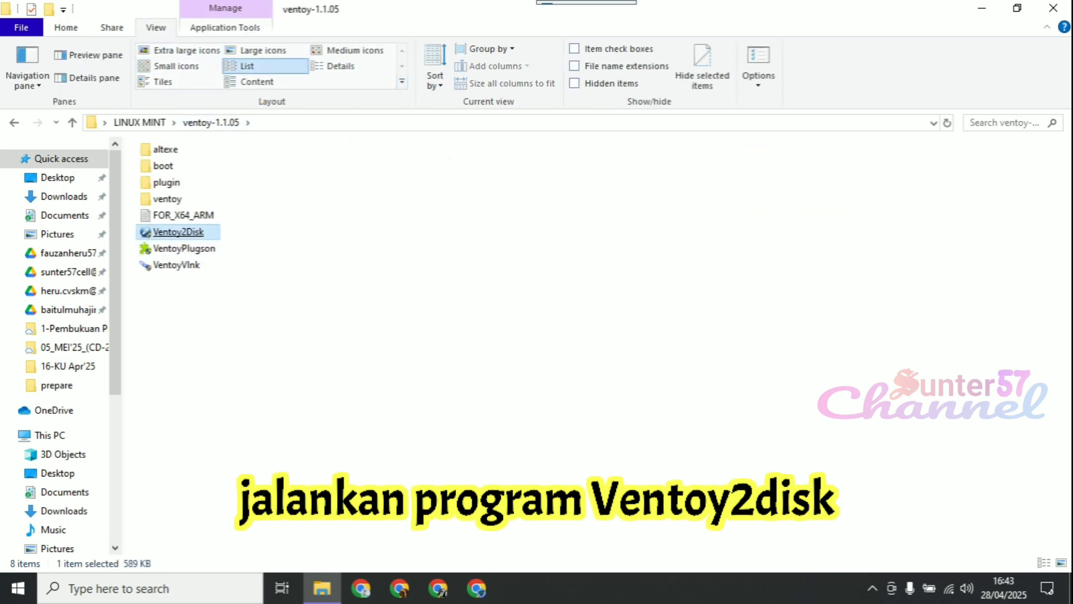
click(183, 233)
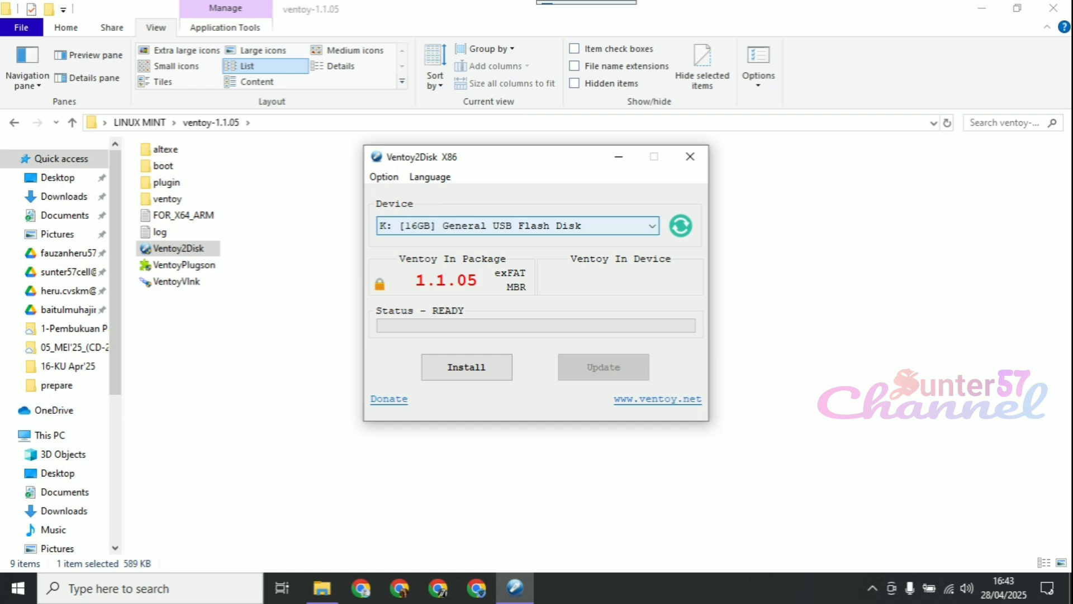
Check the USB flash disk selected as the device and the available partition styles in Ventoy2Disk
click(652, 226)
click(652, 226)
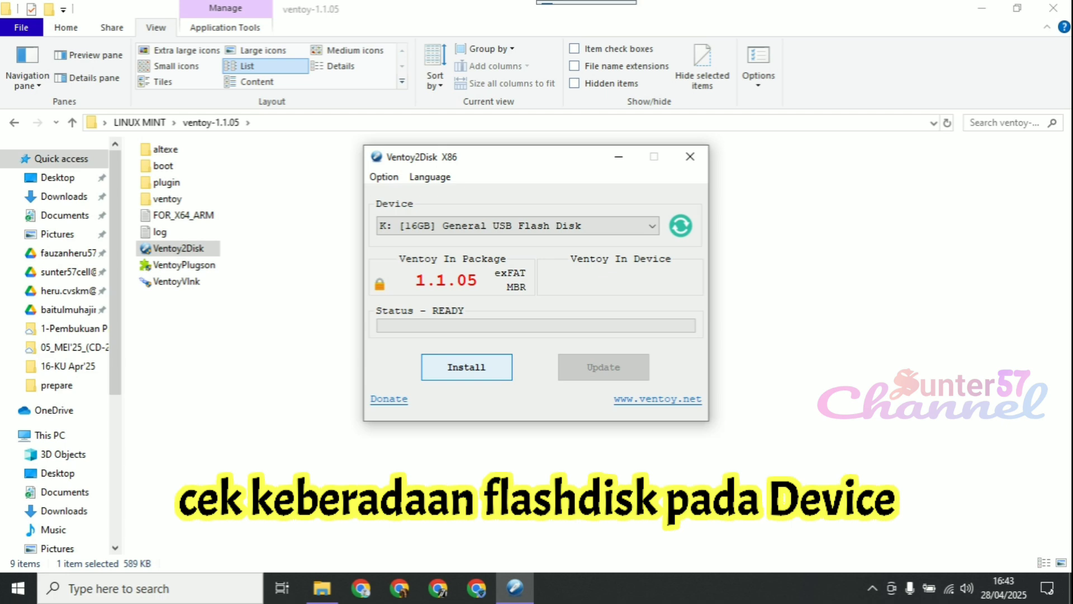
click(384, 177)
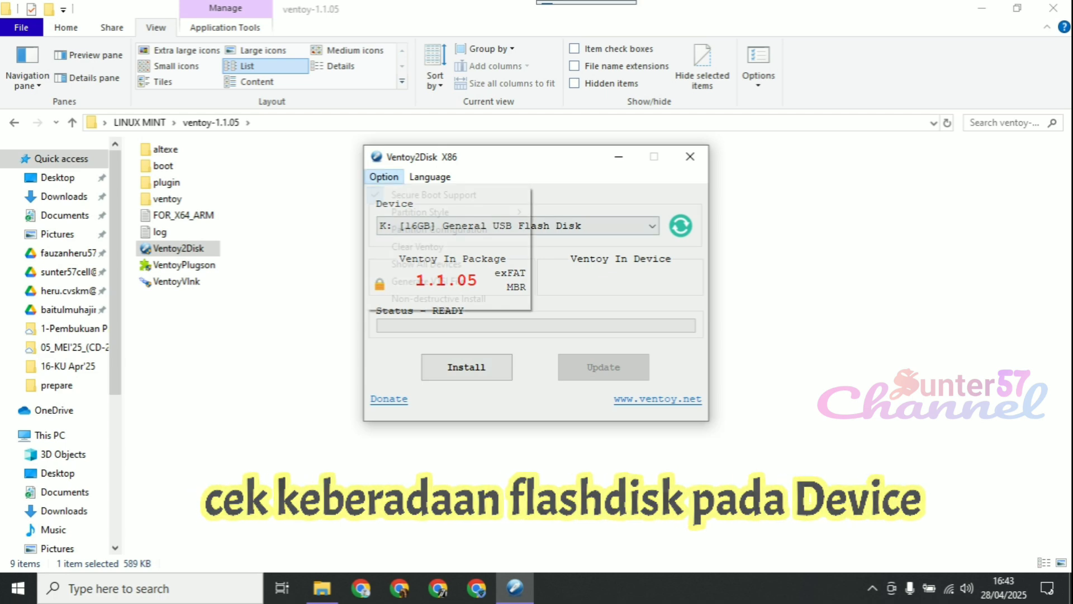
mouse_move(421, 212)
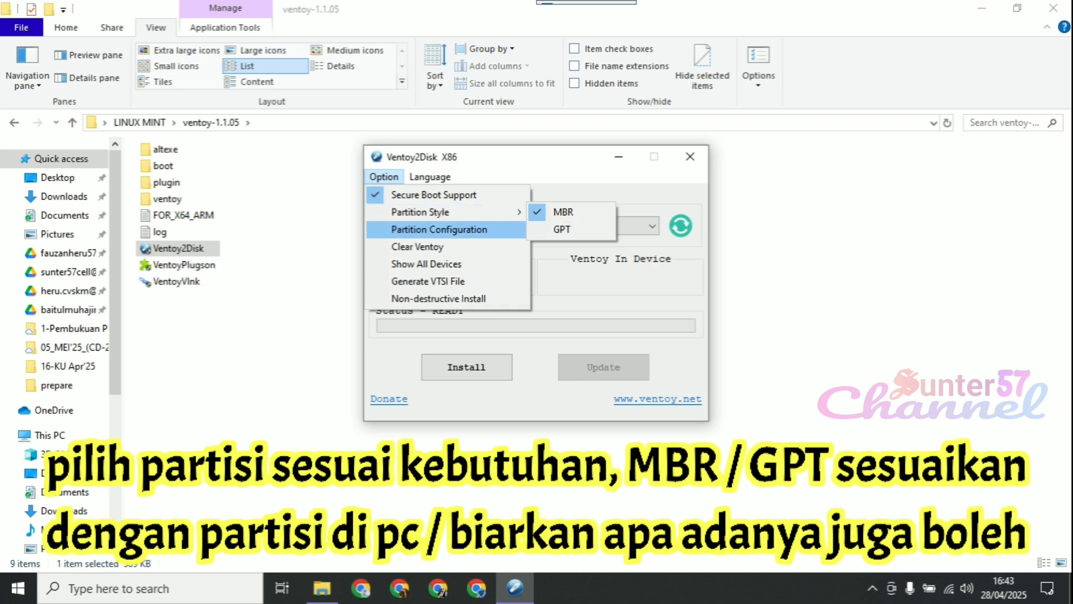
click(313, 279)
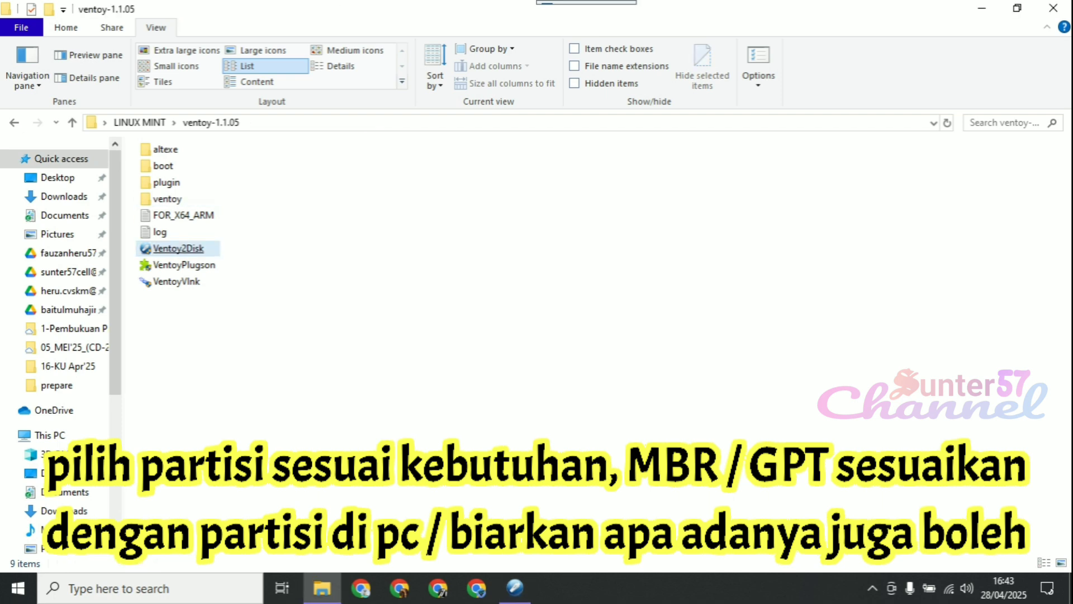
click(515, 588)
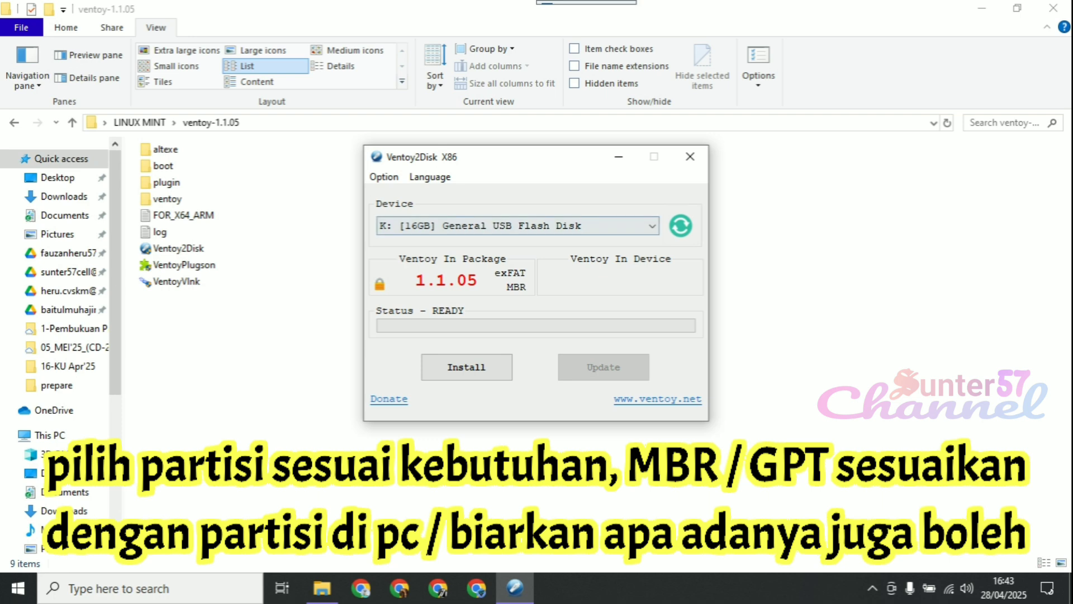
Install Ventoy on the 16GB USB flash disk K:, accepting both format warnings, decline the Google Drive device offer and close Ventoy2Disk
click(467, 367)
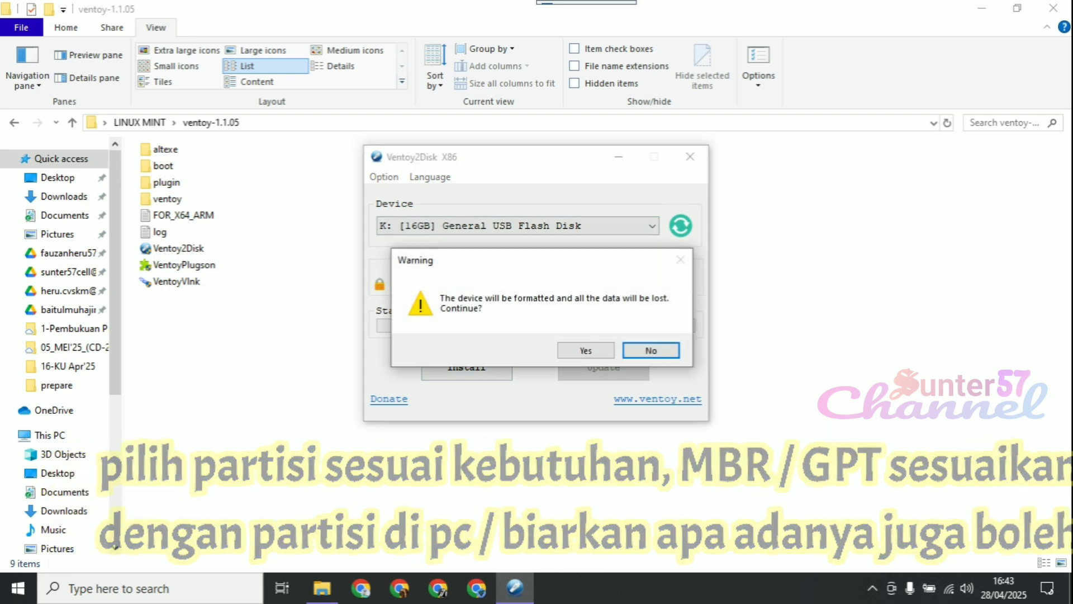
click(586, 350)
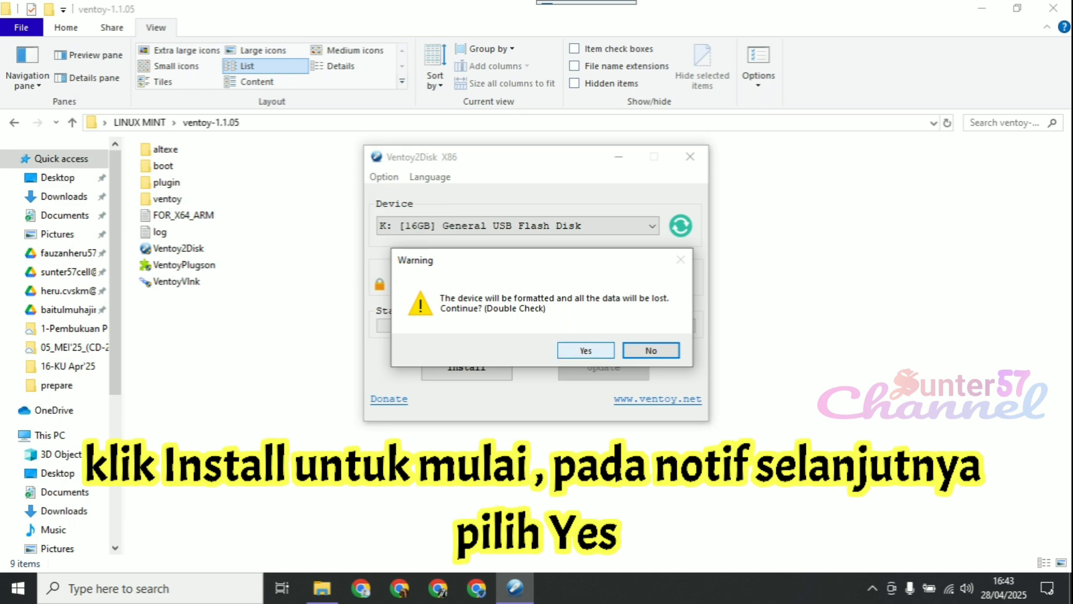
click(586, 351)
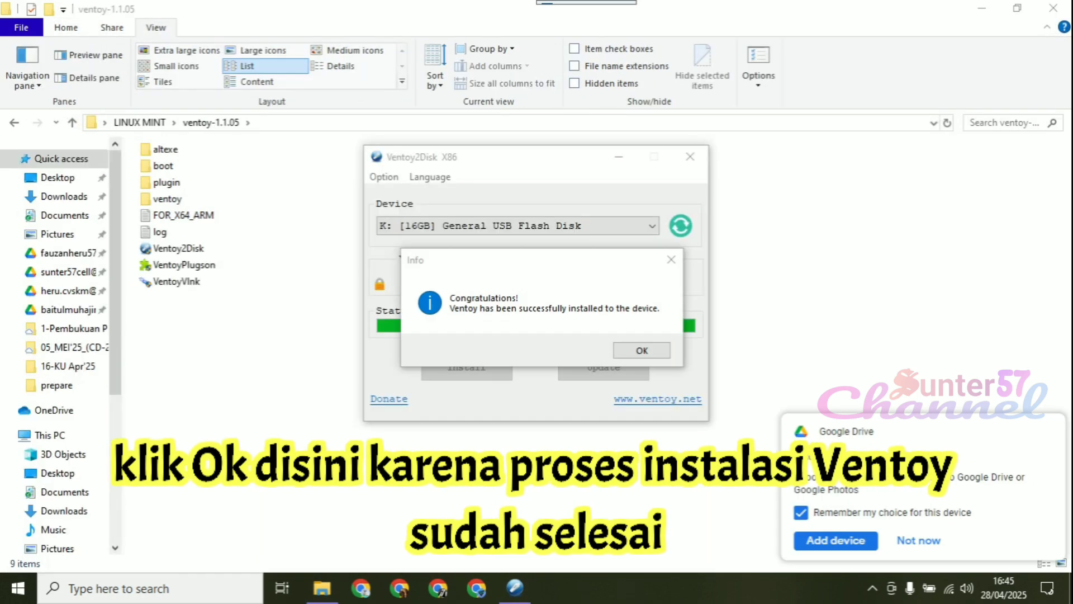
click(642, 350)
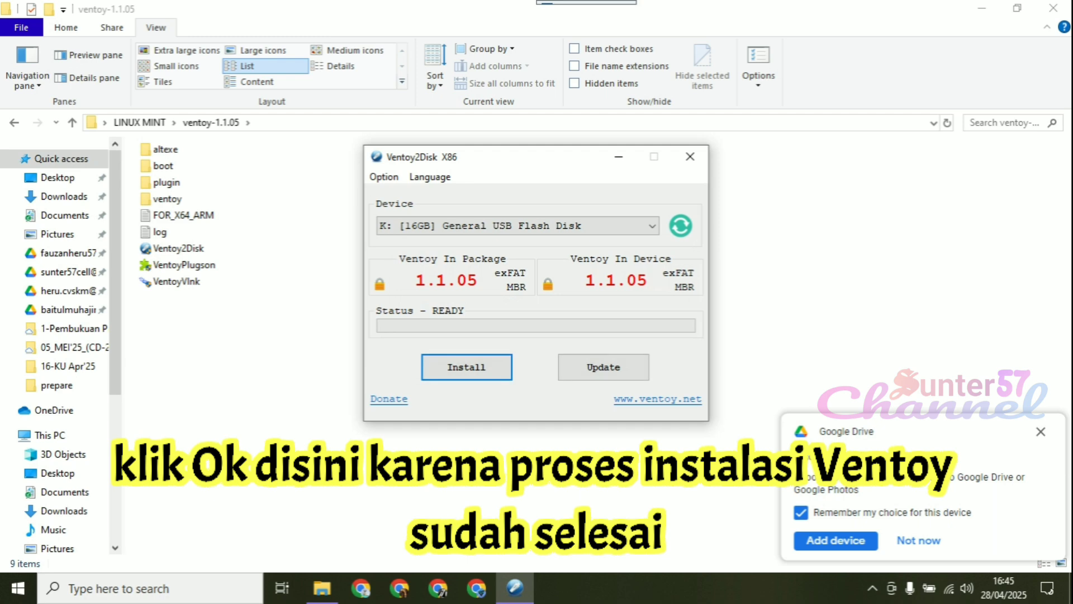
click(920, 541)
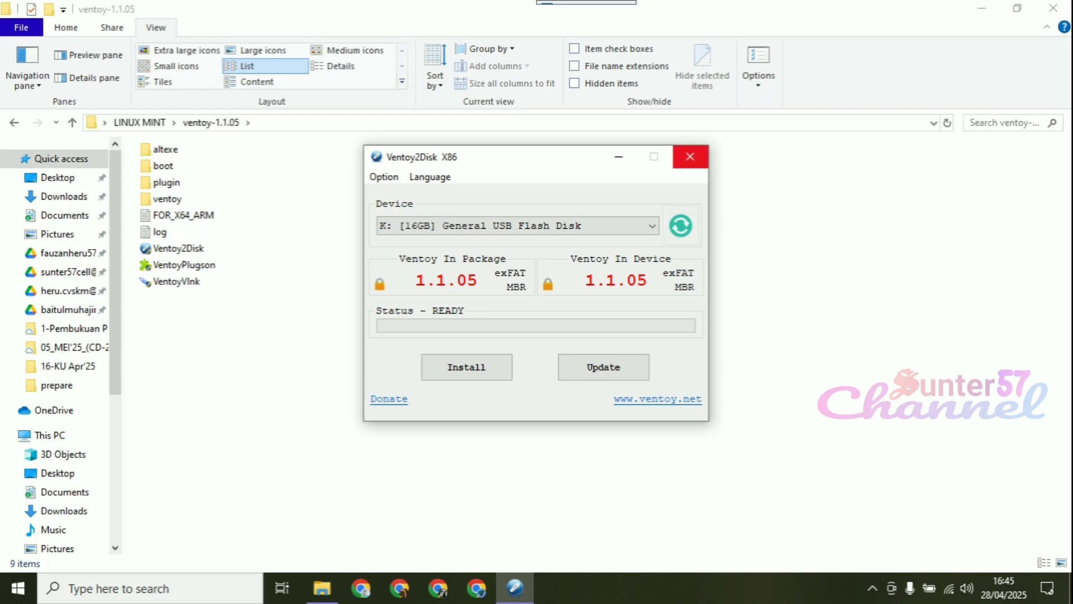
click(691, 157)
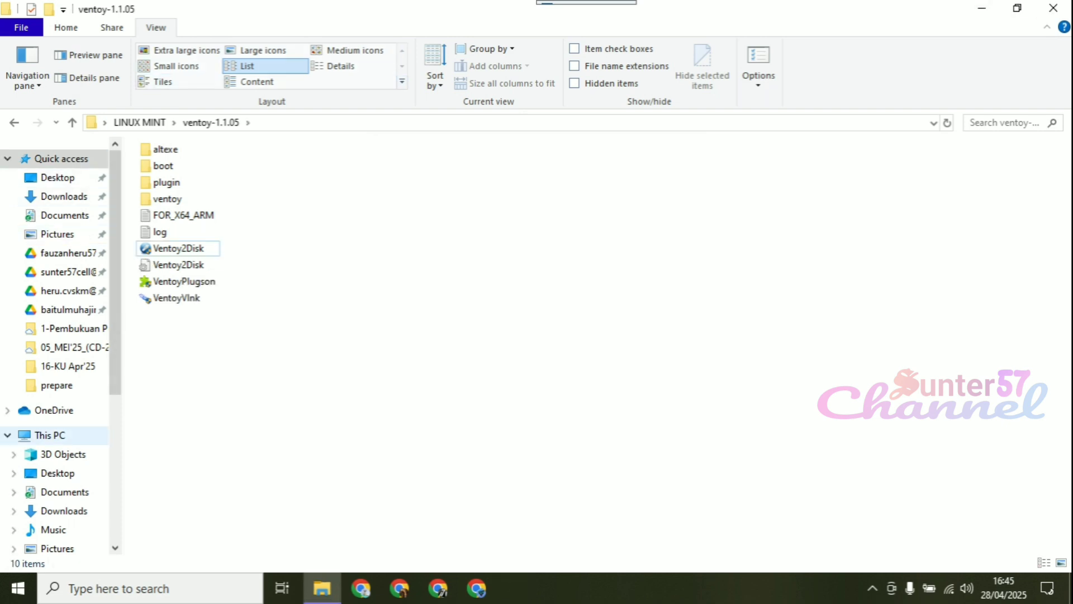
Open the Ventoy (K:) drive and the LINUX MINT folder in two windows side by side
click(50, 435)
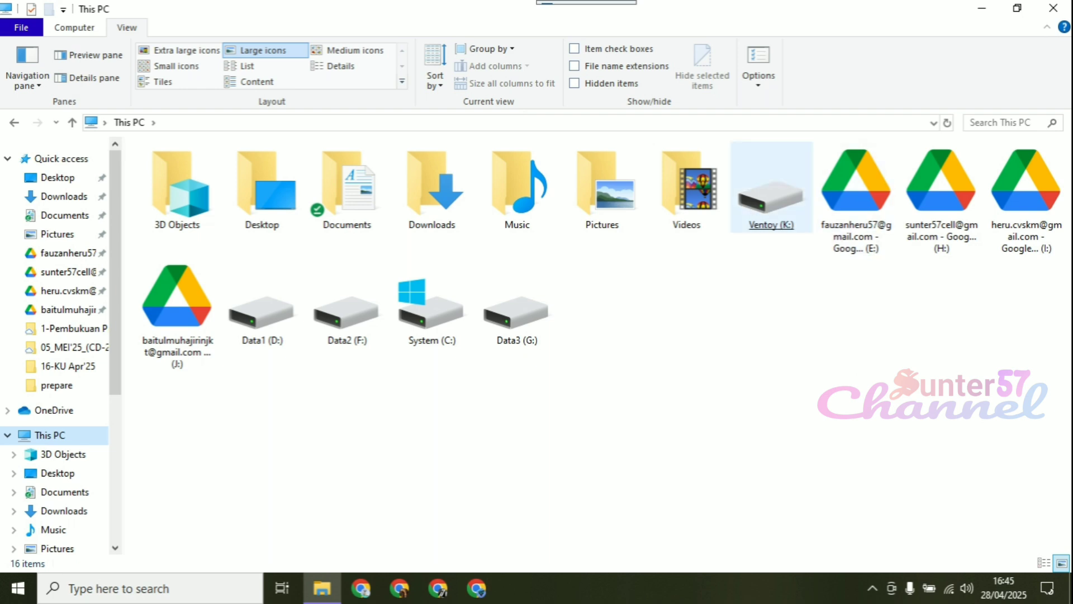
double_click(772, 195)
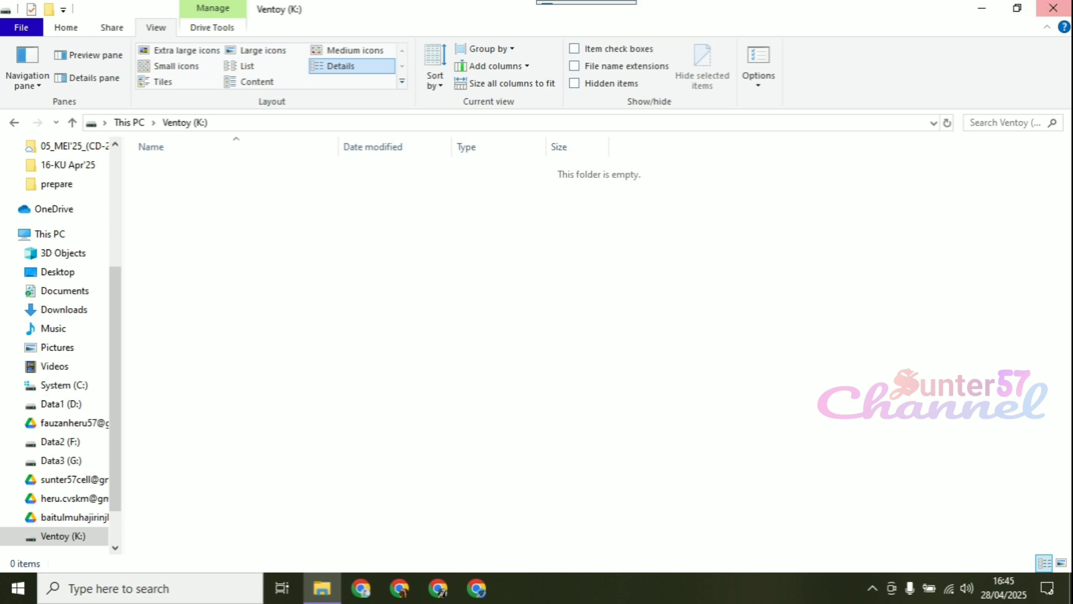
click(1017, 7)
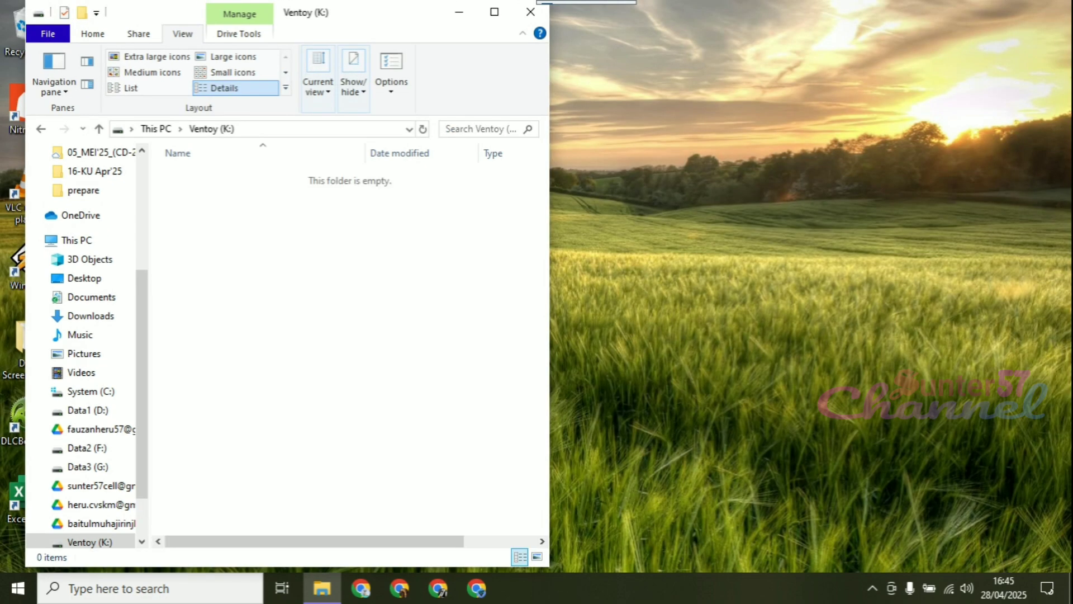
drag(374, 18, 895, 20)
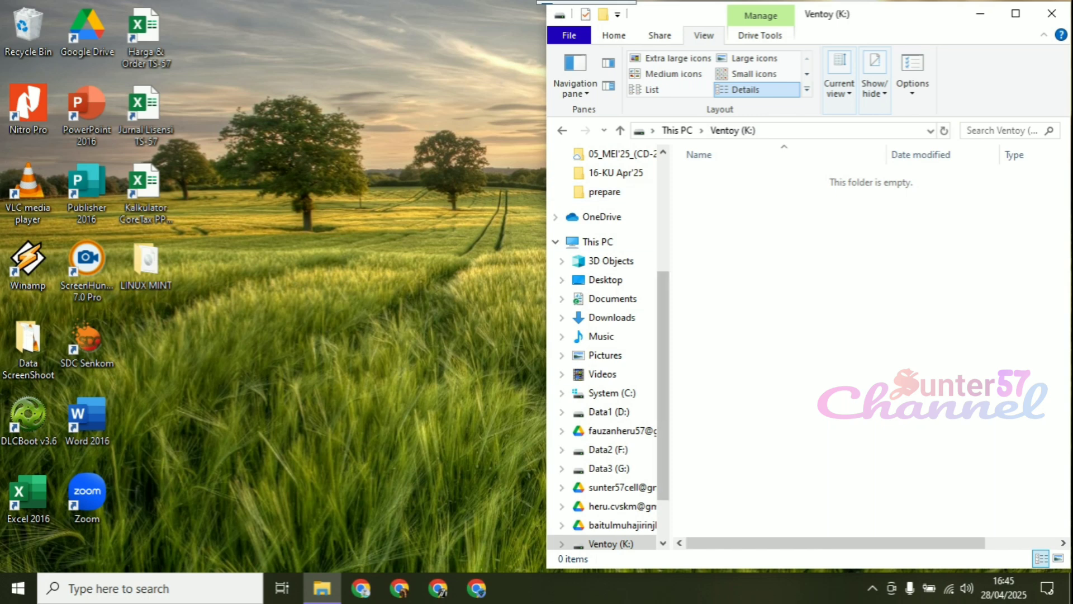
drag(715, 569, 715, 575)
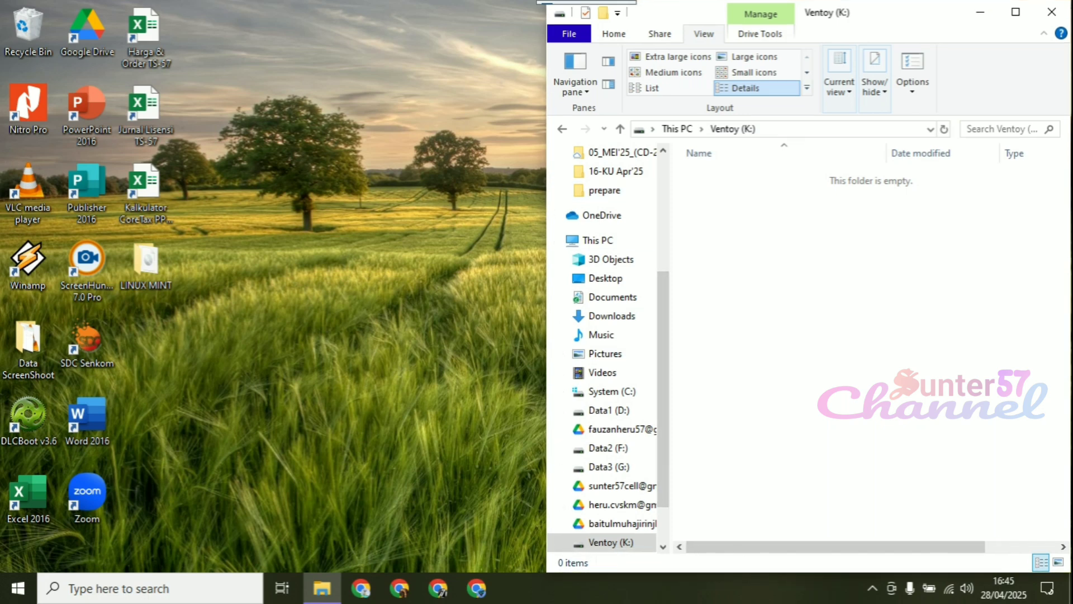
click(147, 265)
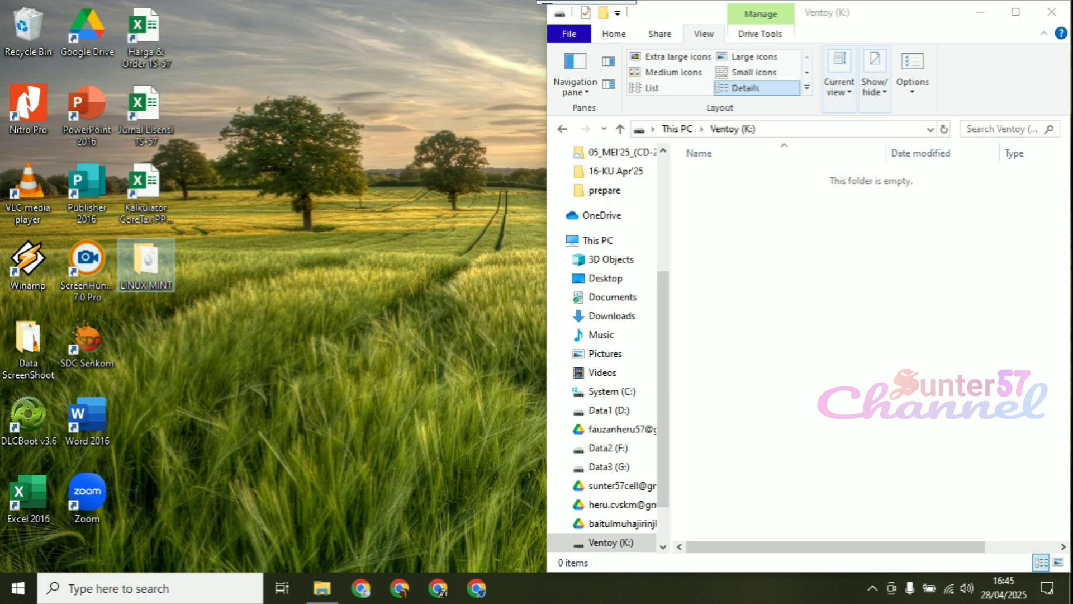
double_click(146, 262)
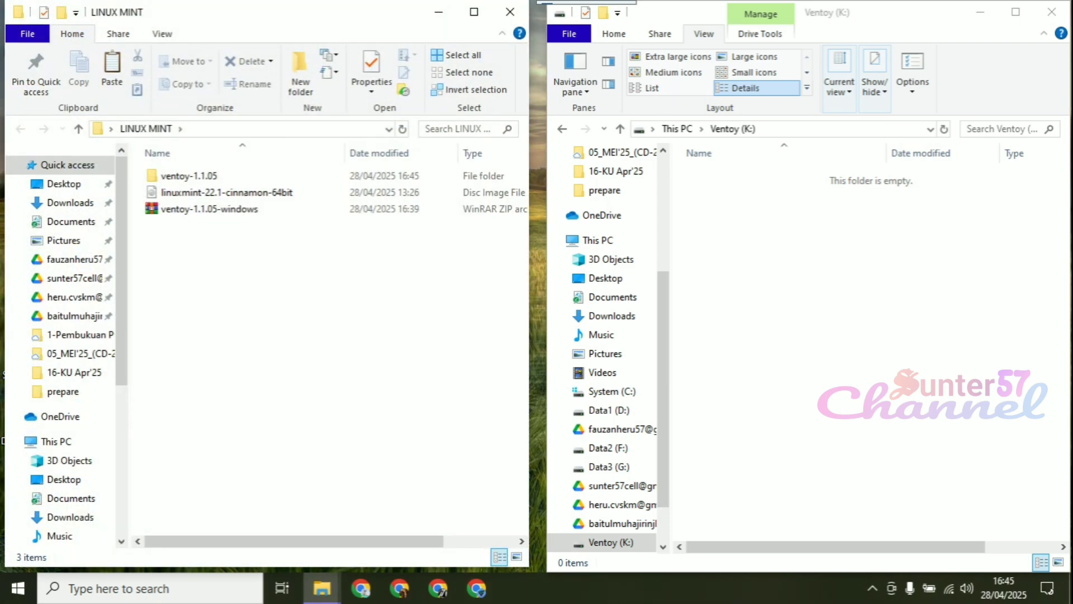
Copy the linuxmint-22.1-cinnamon-64bit disc image from the LINUX MINT folder to the Ventoy (K:) drive
click(226, 192)
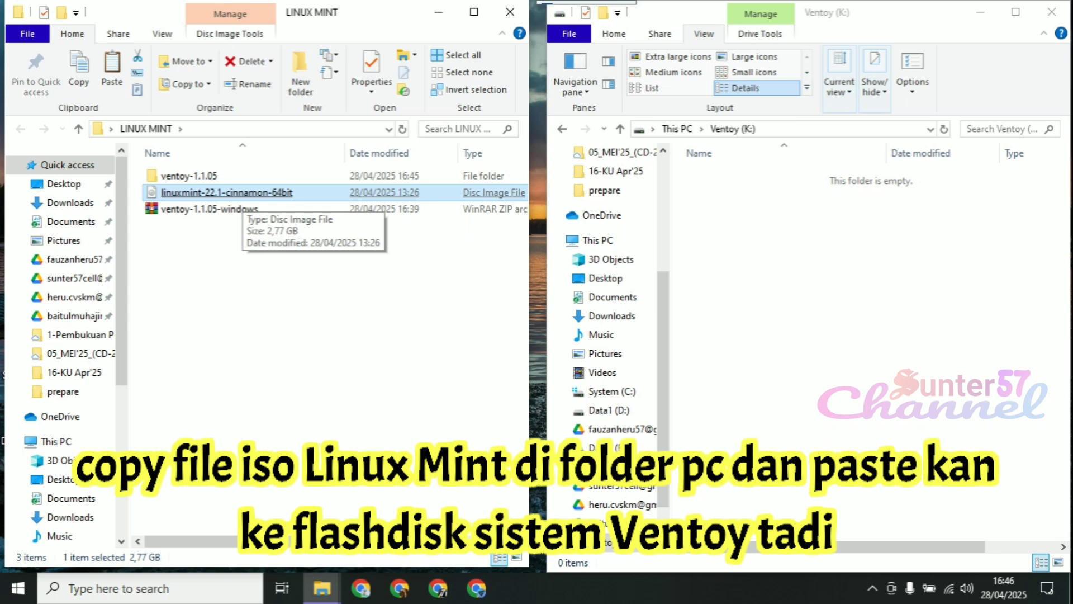
right_click(241, 196)
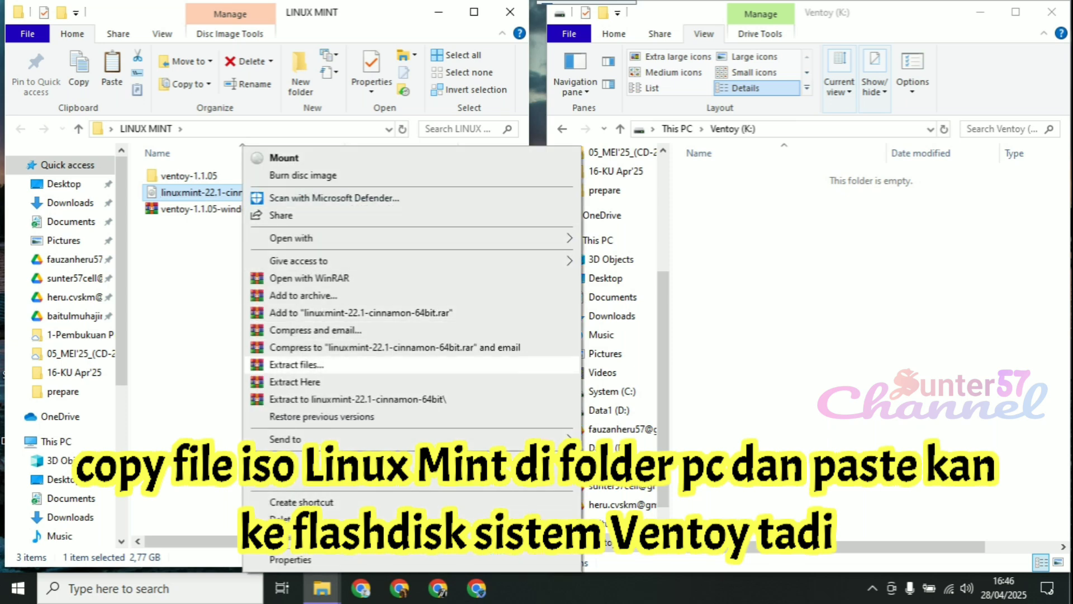
click(283, 479)
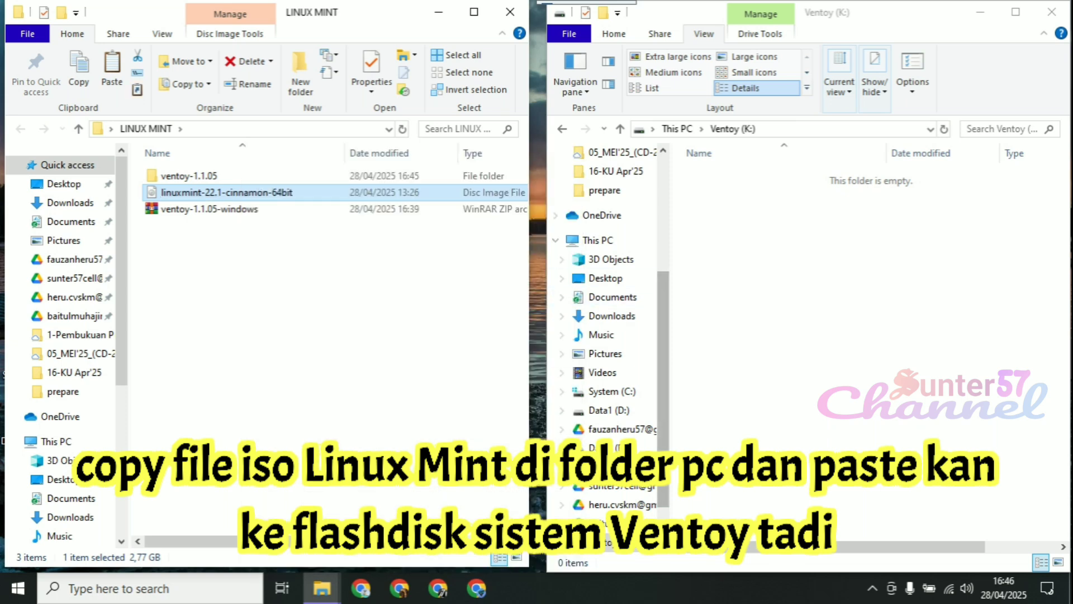
right_click(767, 228)
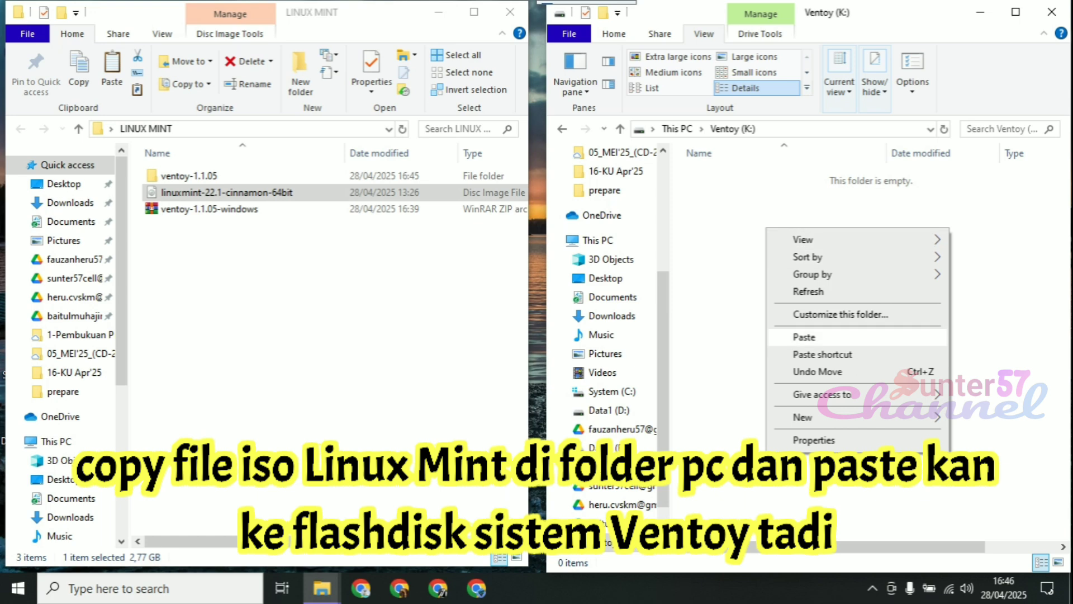
click(805, 337)
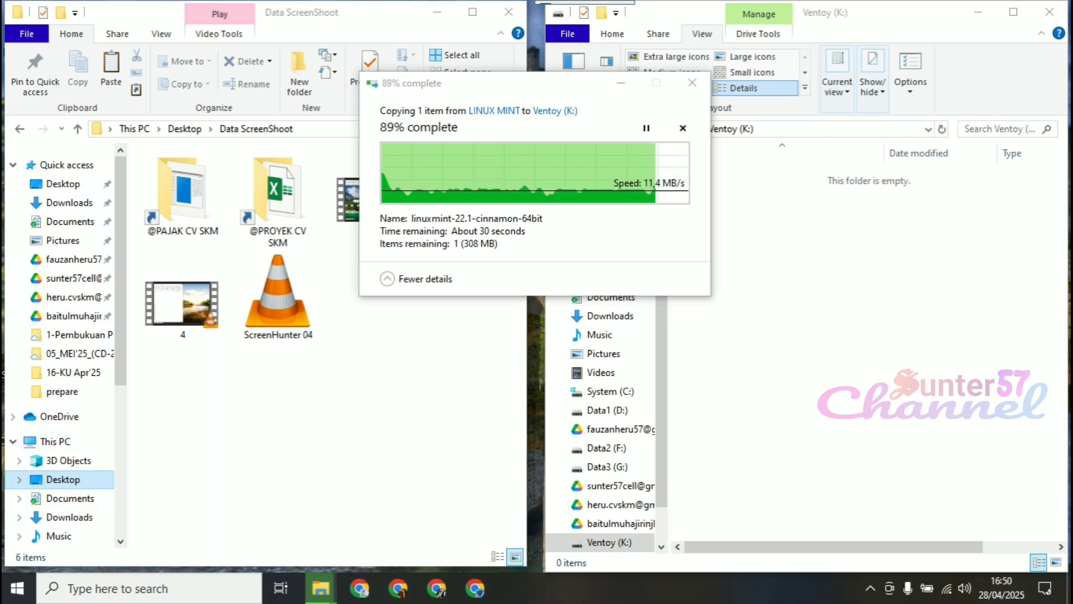
Reopen the LINUX MINT folder from the Desktop location and move the copy progress window aside
click(63, 480)
double_click(275, 190)
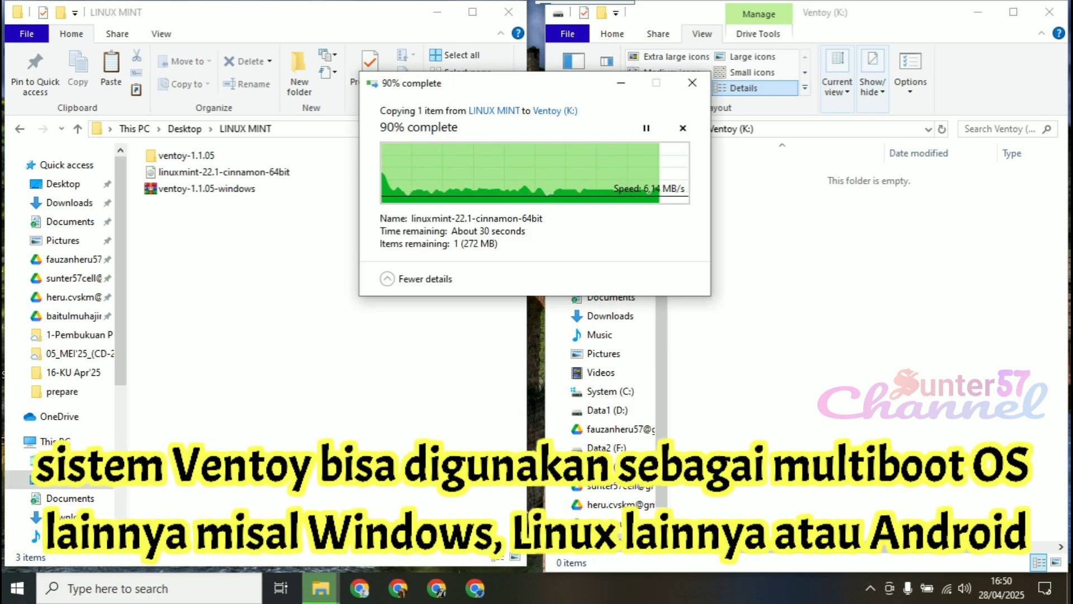
drag(516, 85, 346, 236)
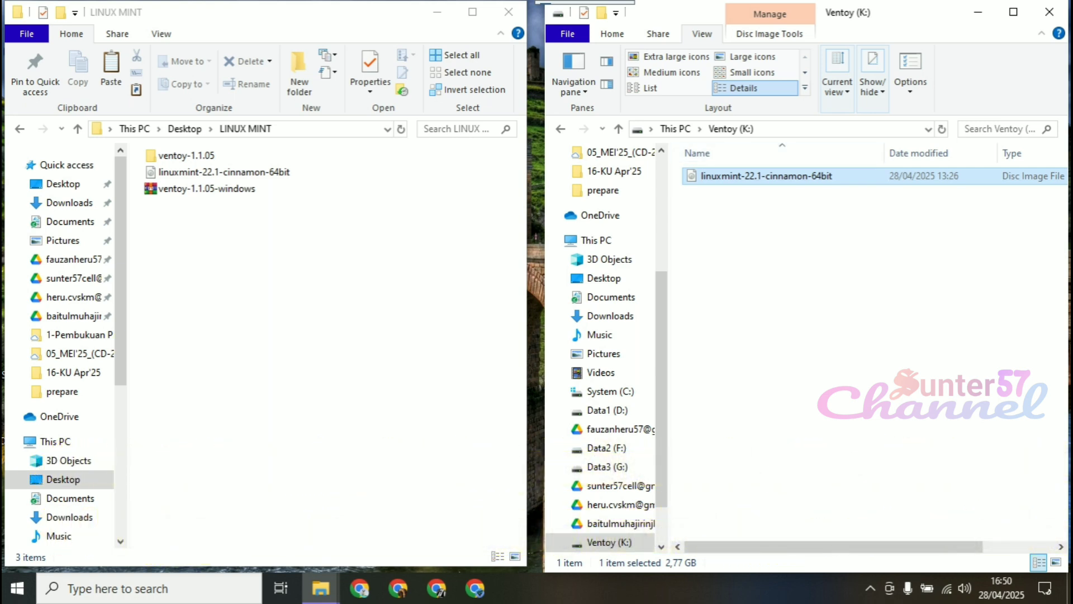
Check the Ventoy (K:) drive in a maximized This PC window and open it to view its contents
click(794, 357)
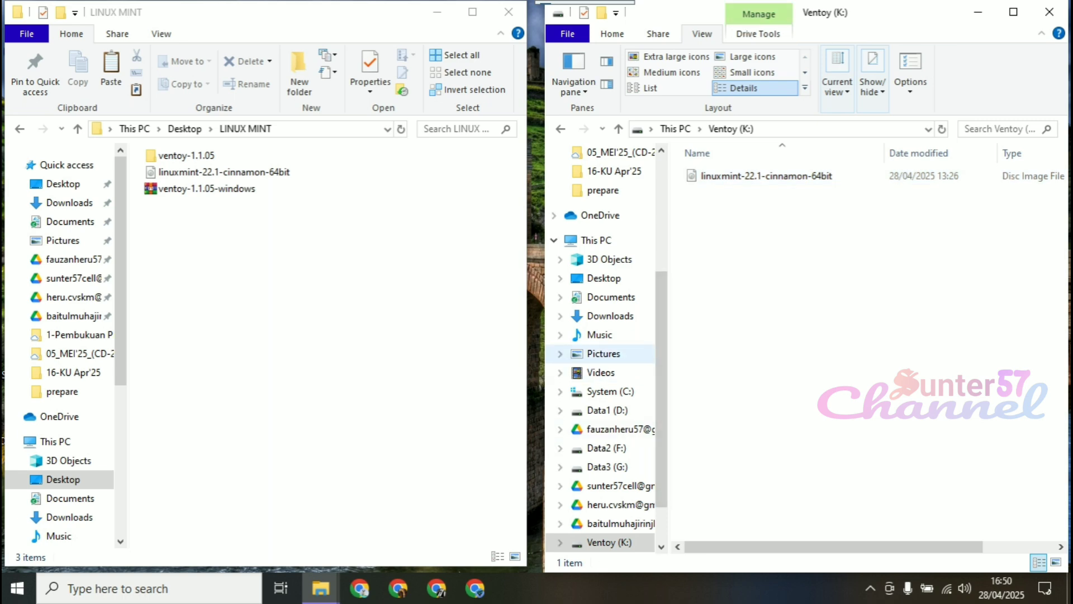
click(596, 240)
click(1014, 12)
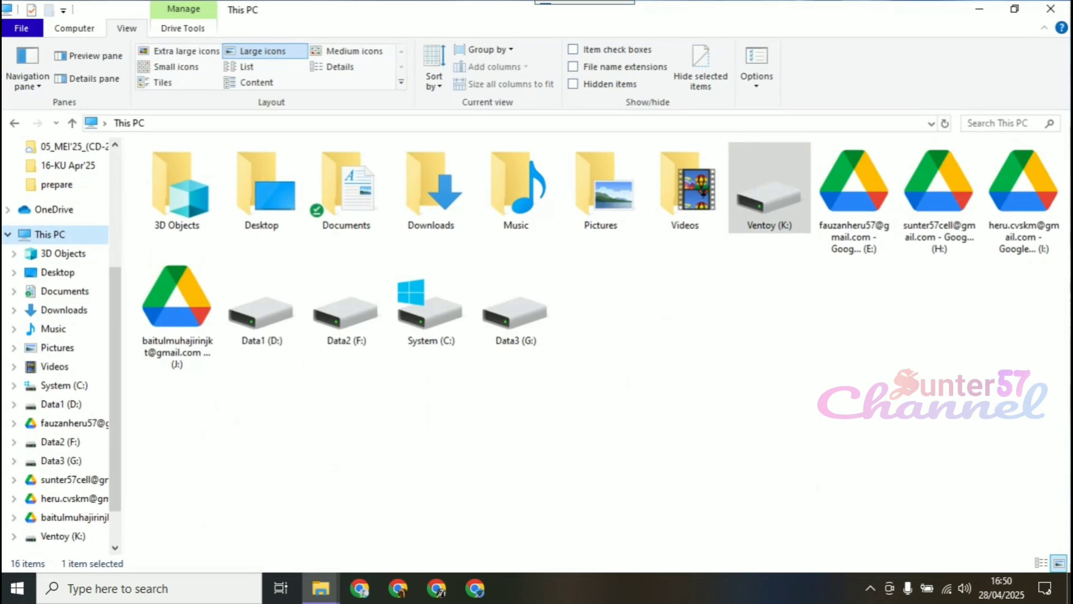
click(770, 196)
double_click(770, 196)
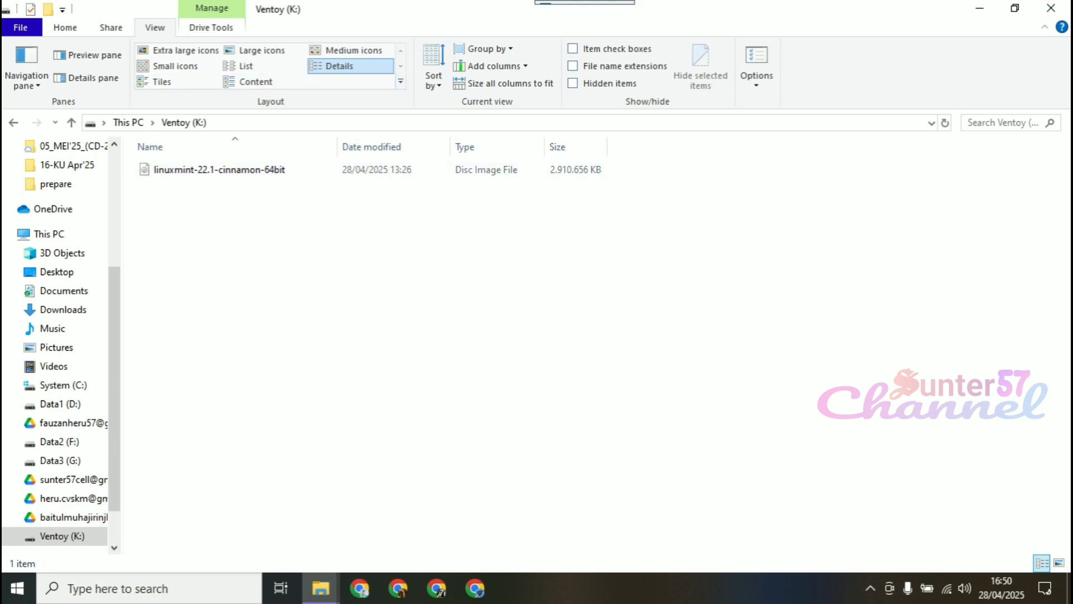
Close both File Explorer windows and restart the computer into the BIOS setup
click(1051, 7)
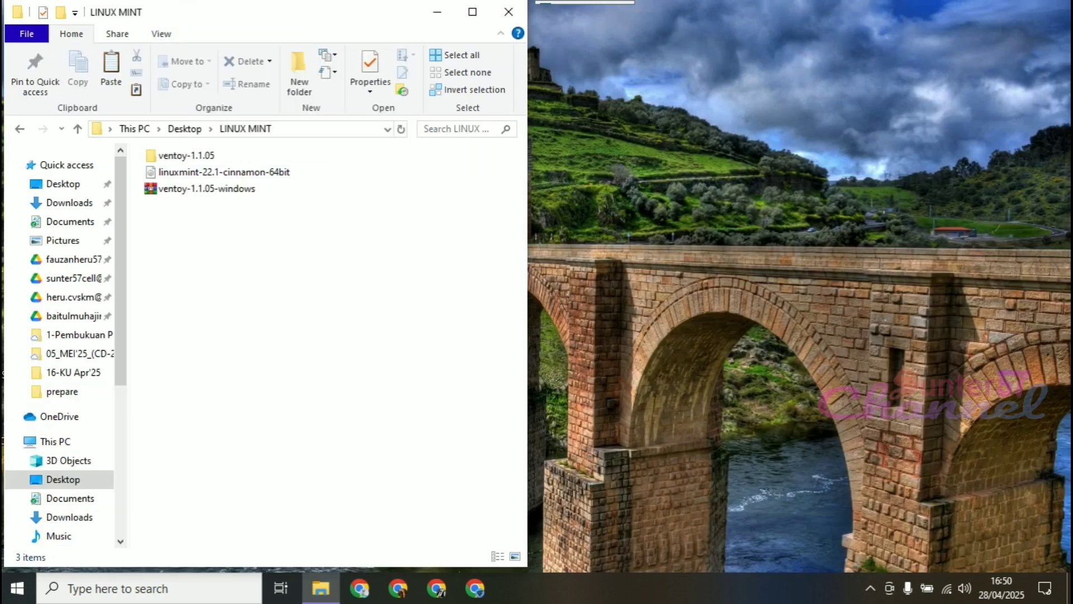
click(509, 11)
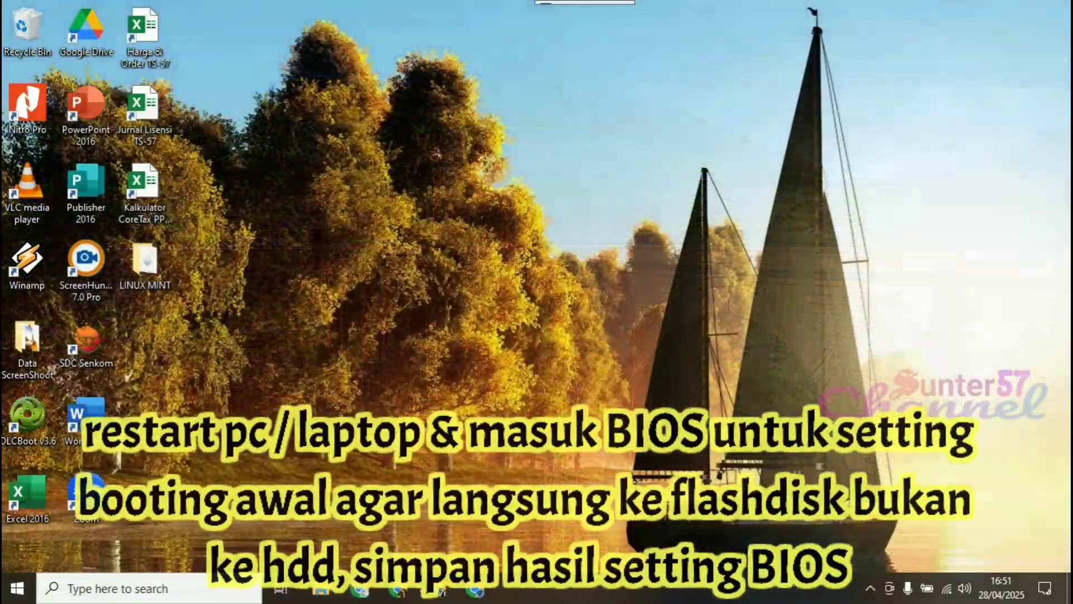
click(16, 588)
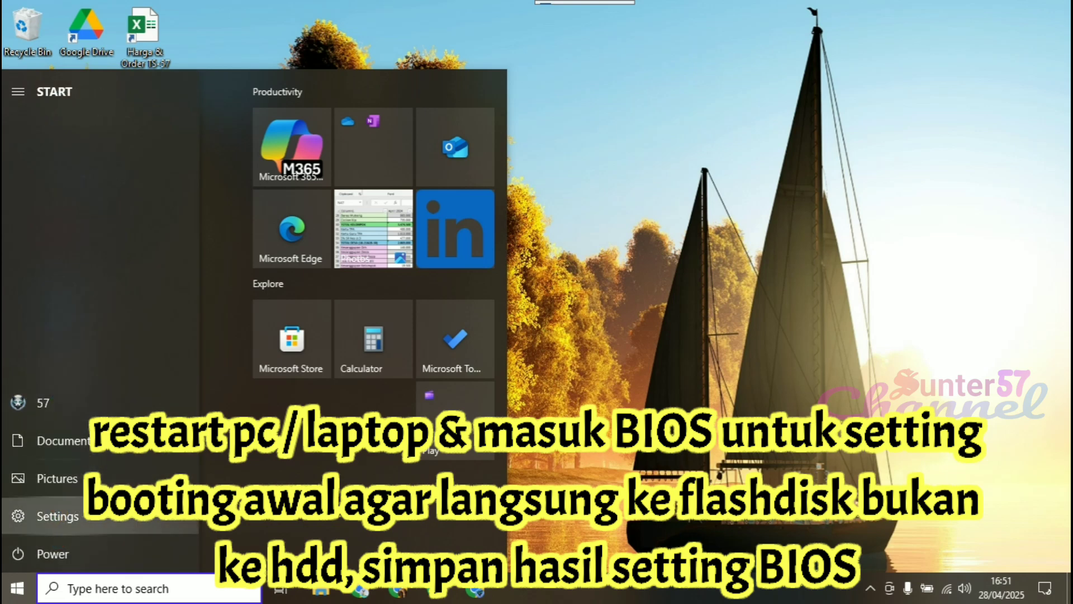
click(53, 553)
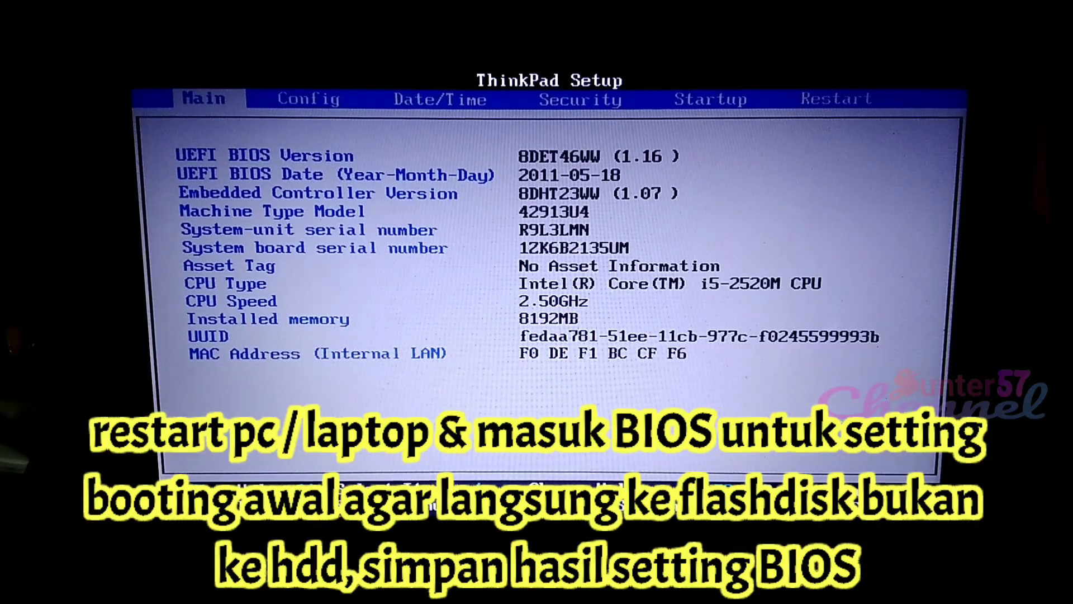
Check the position of the USB flash disk in the Boot Priority Order of the BIOS Startup settings
key(Right)
key(Right)
key(Right)
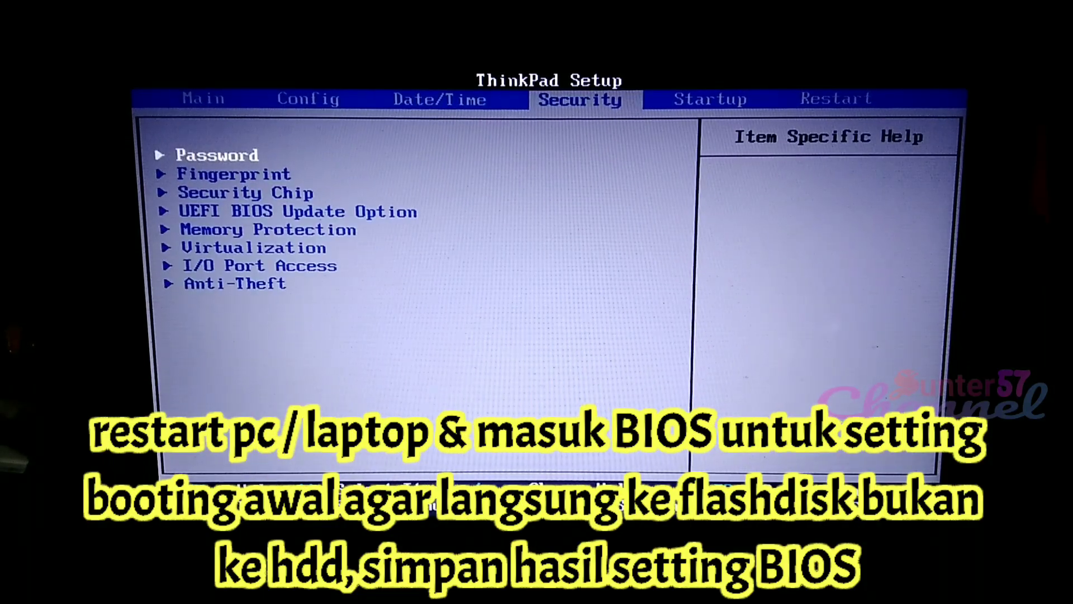
key(Right)
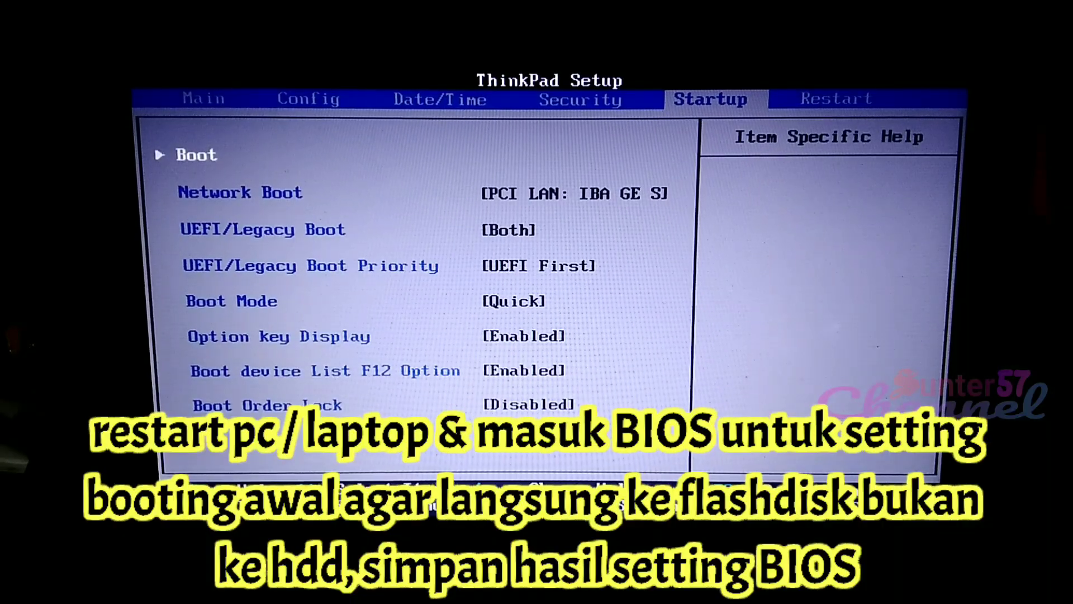
key(Return)
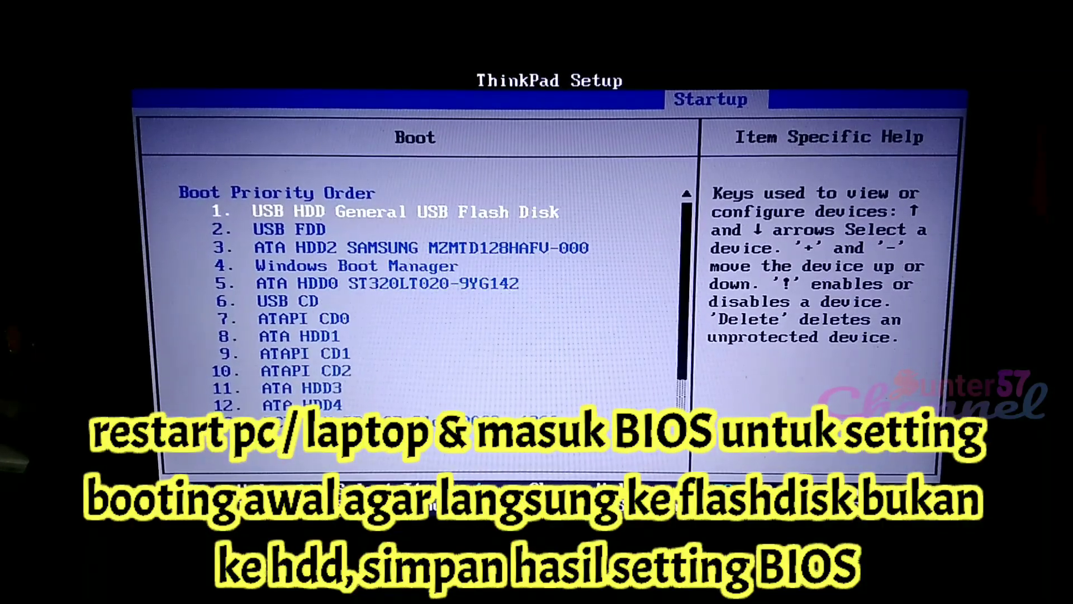
key(Down)
key(Down)
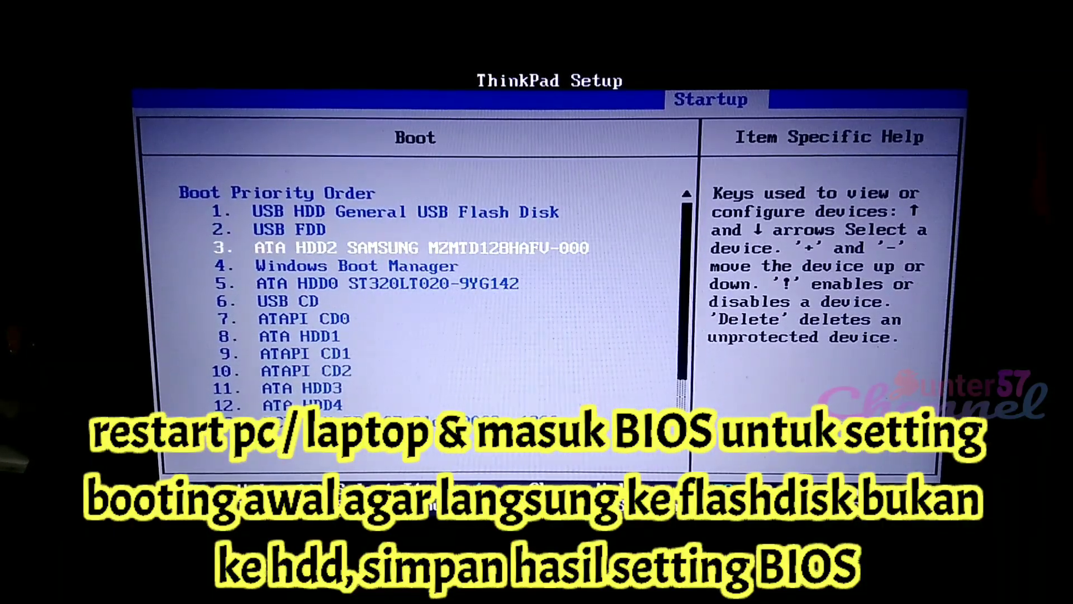
key(Up)
key(Up)
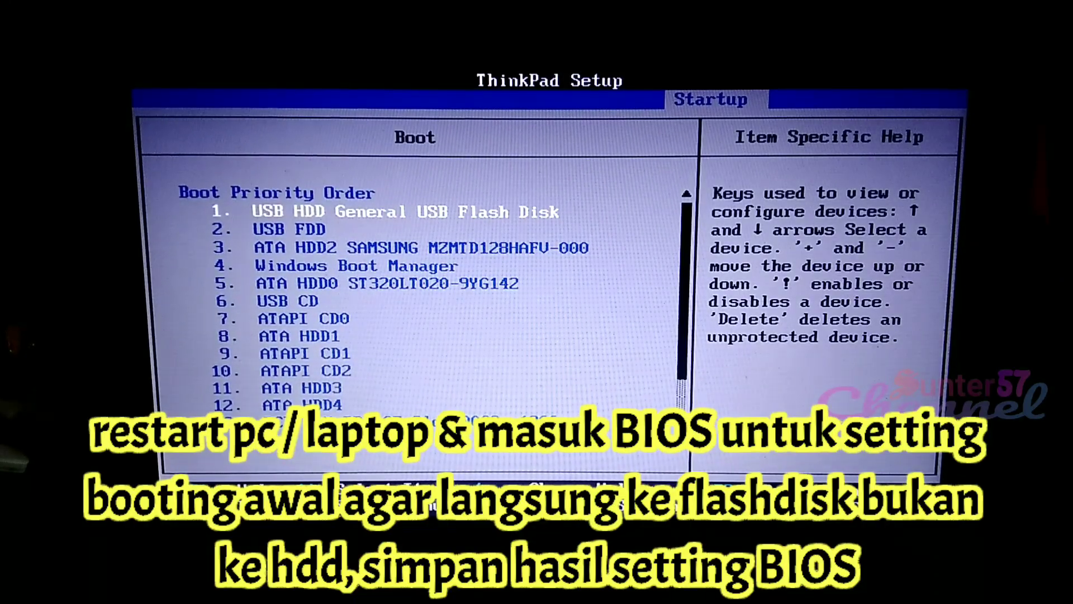
key(Escape)
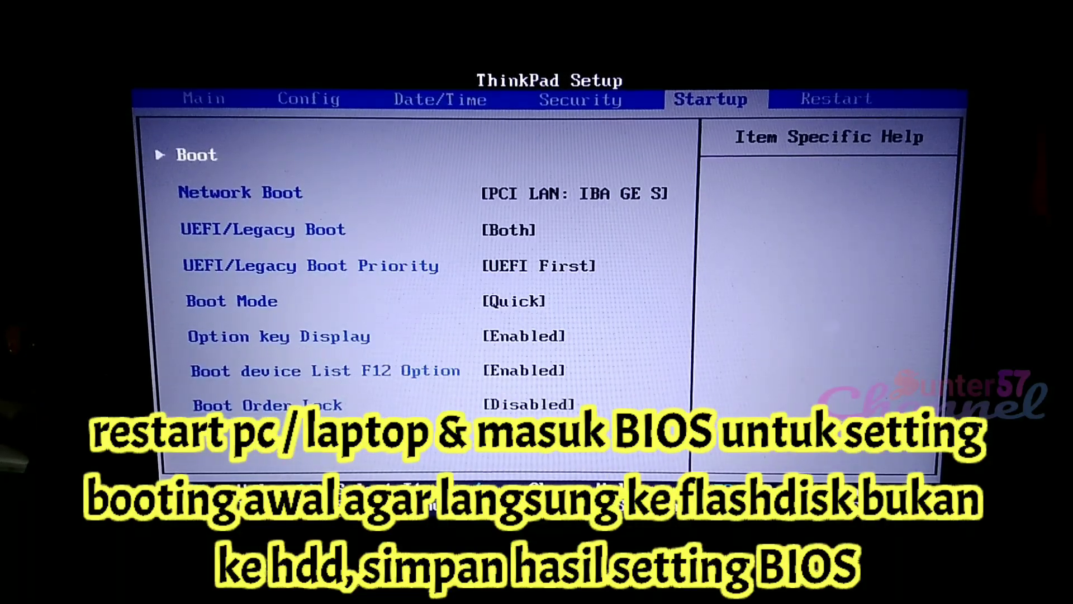
Exit the BIOS setup saving changes and restart the computer
key(Right)
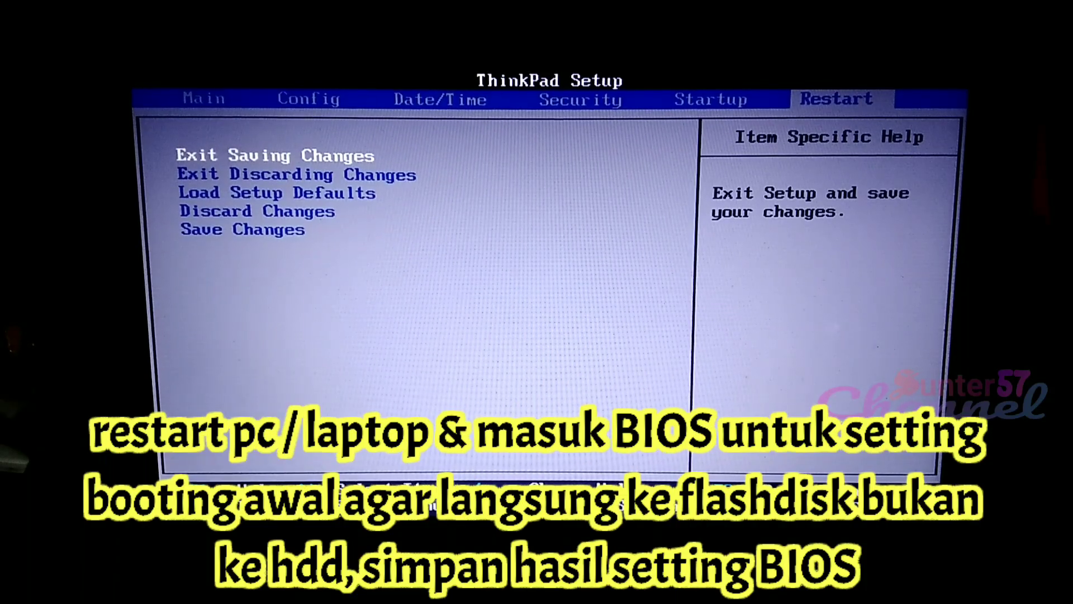
key(Return)
key(Return)
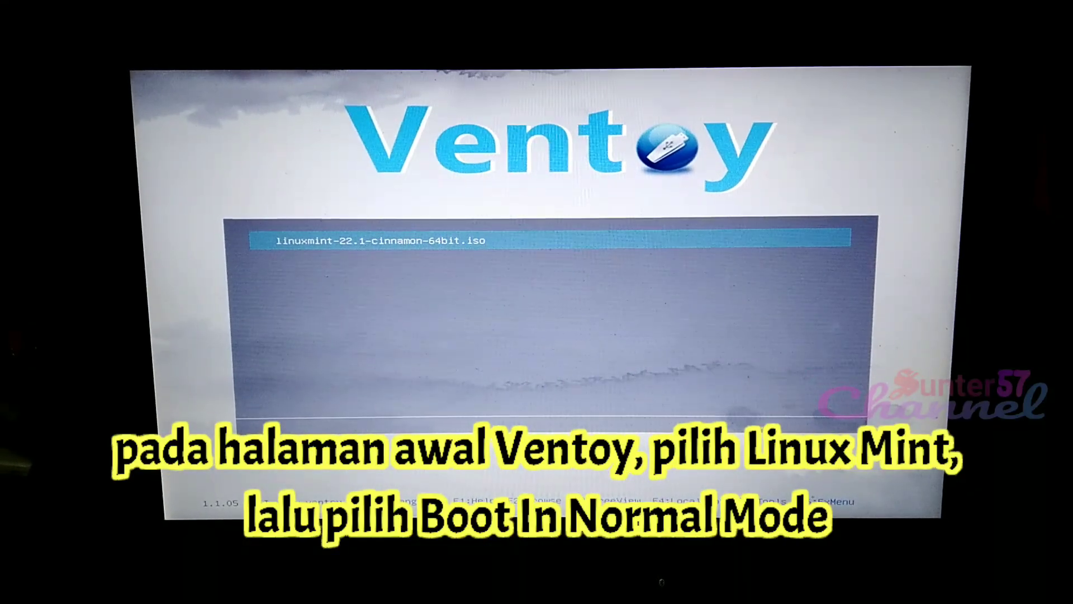
Boot linuxmint-22.1-cinnamon-64bit.iso from Ventoy in normal mode
key(Return)
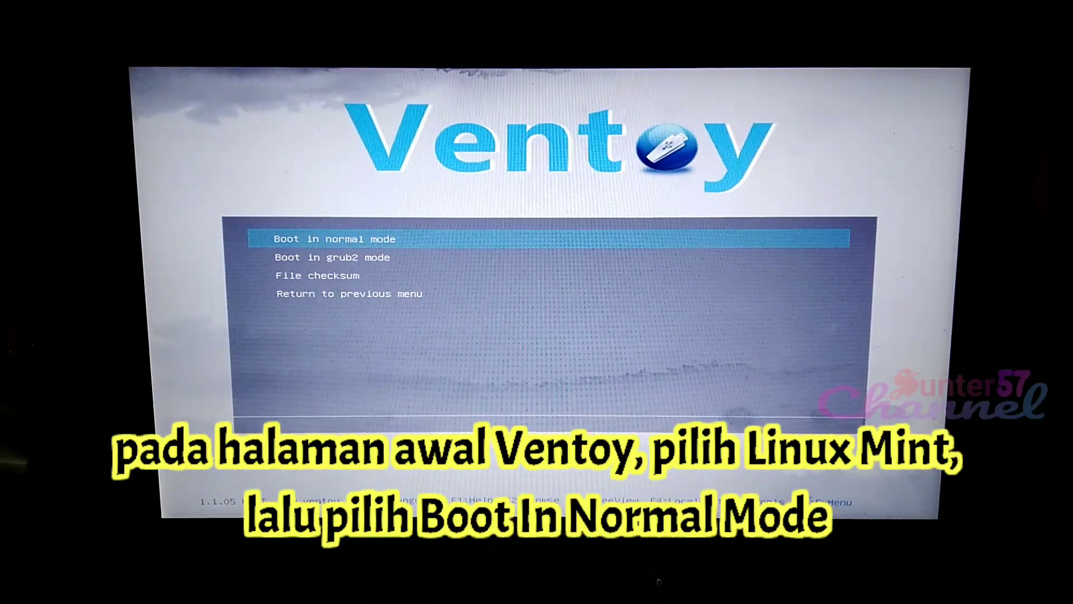
key(Down)
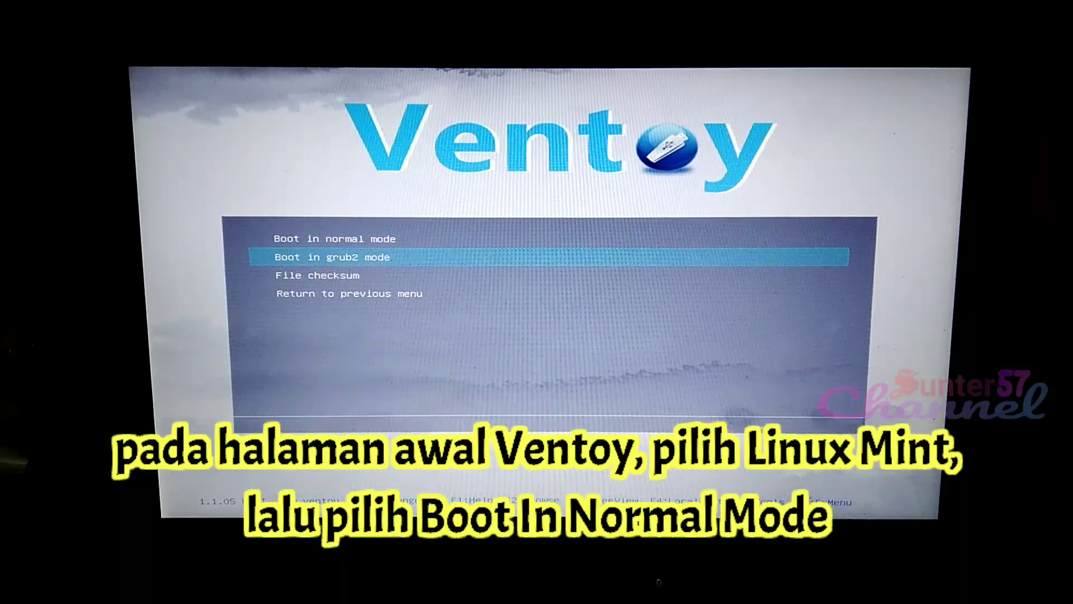
key(Up)
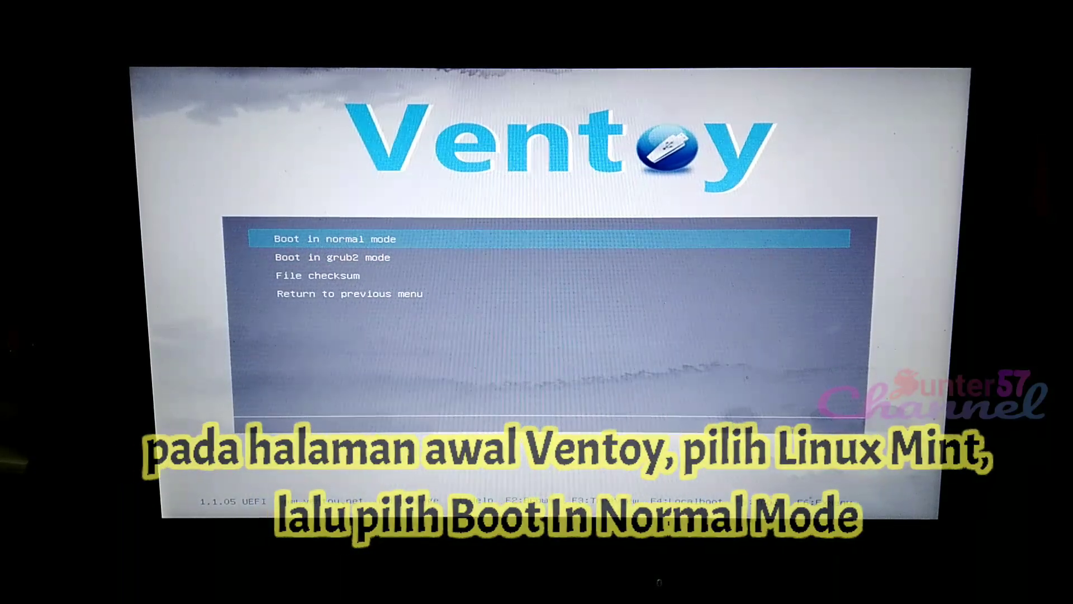
key(Return)
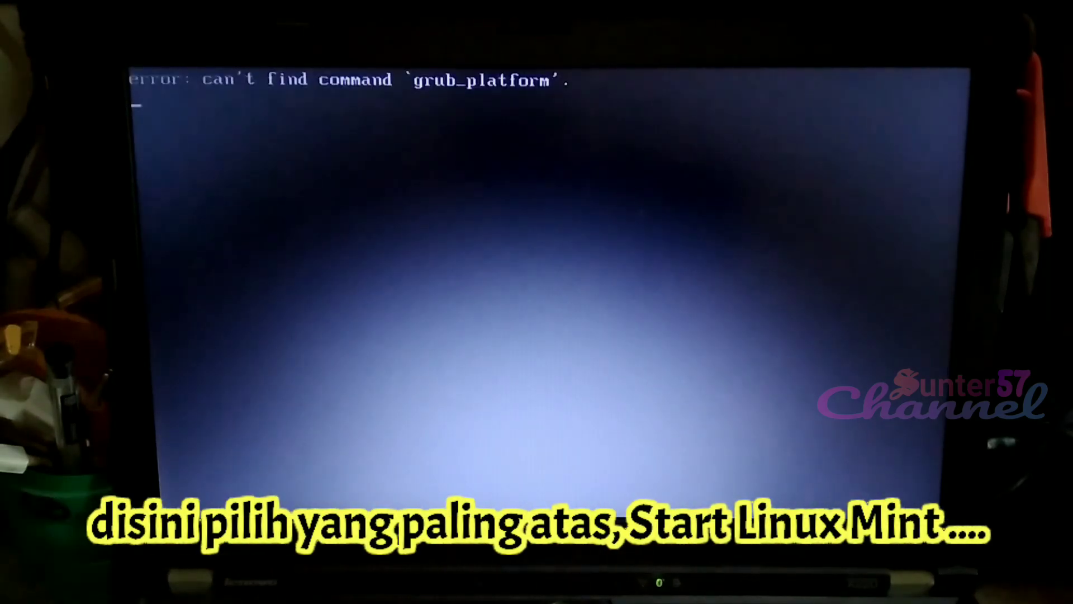
Review the GRUB boot entries and start Linux Mint 22.1 Cinnamon 64-bit in its standard mode
key(Down)
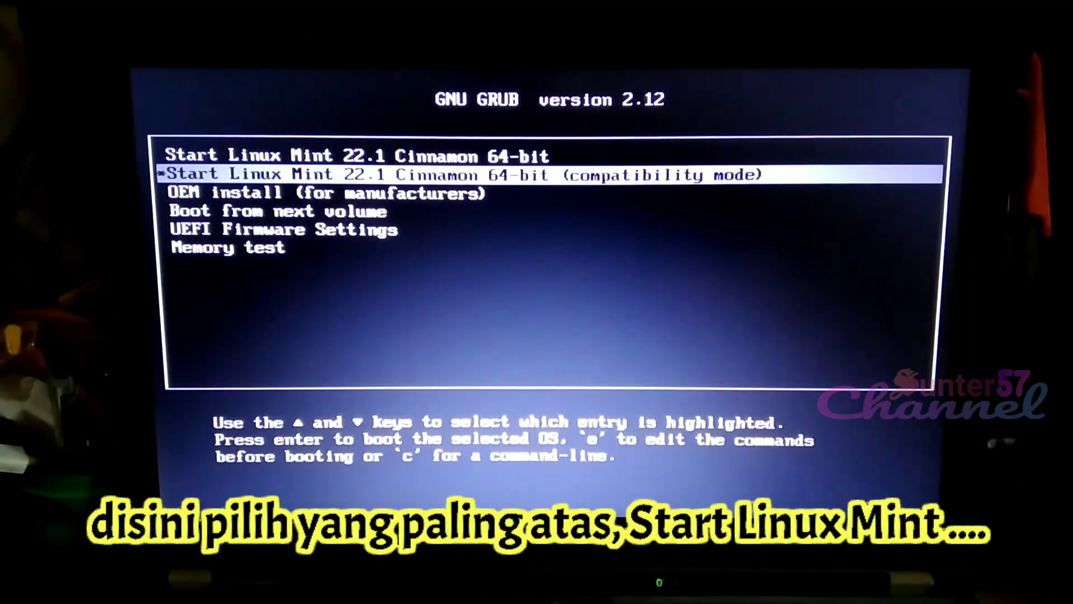
key(Down)
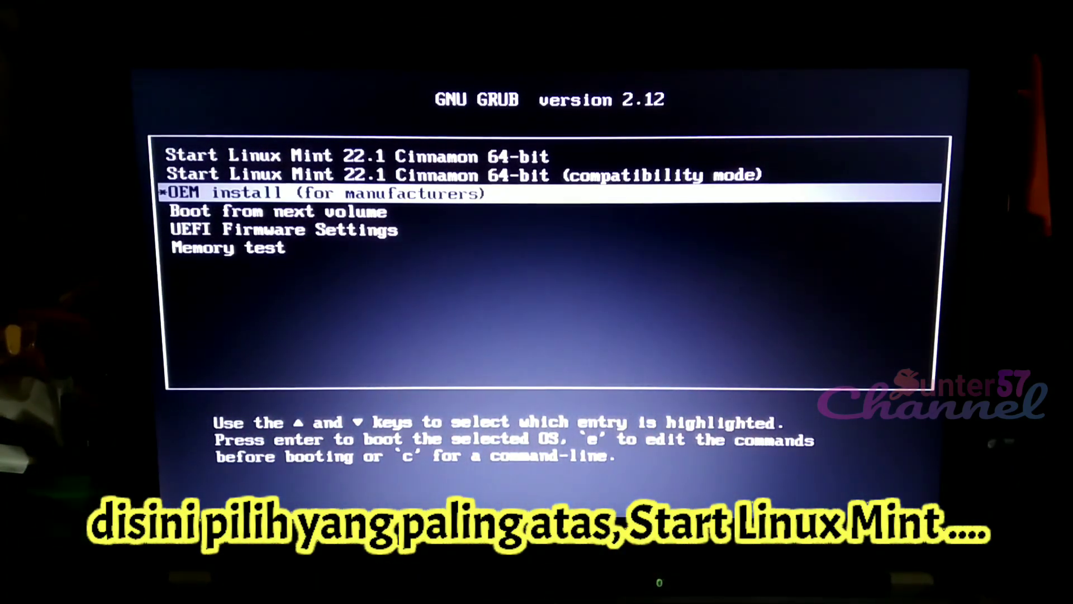
key(Down)
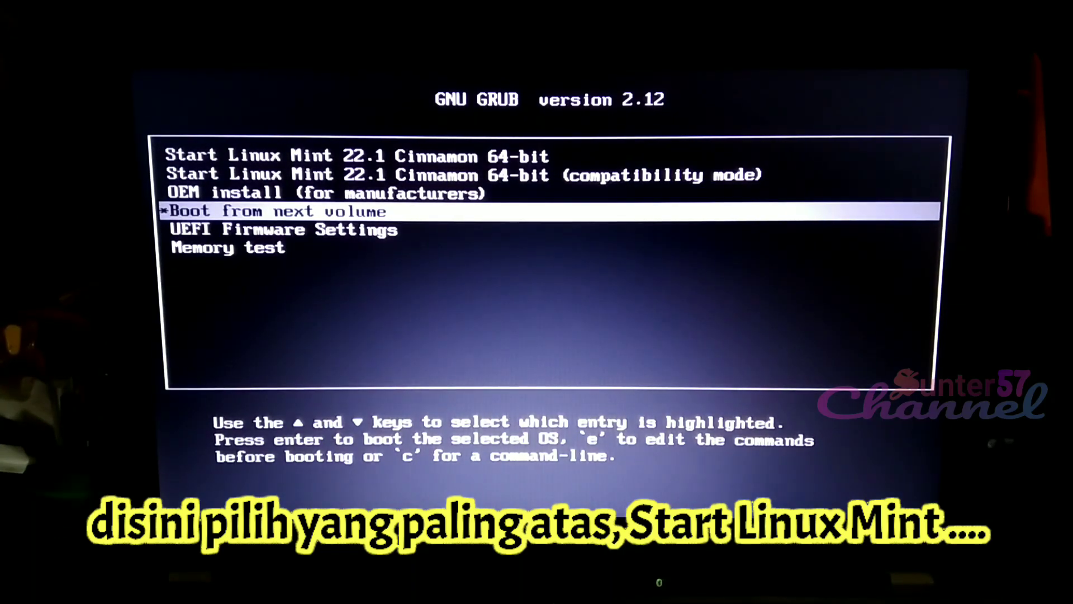
key(Down)
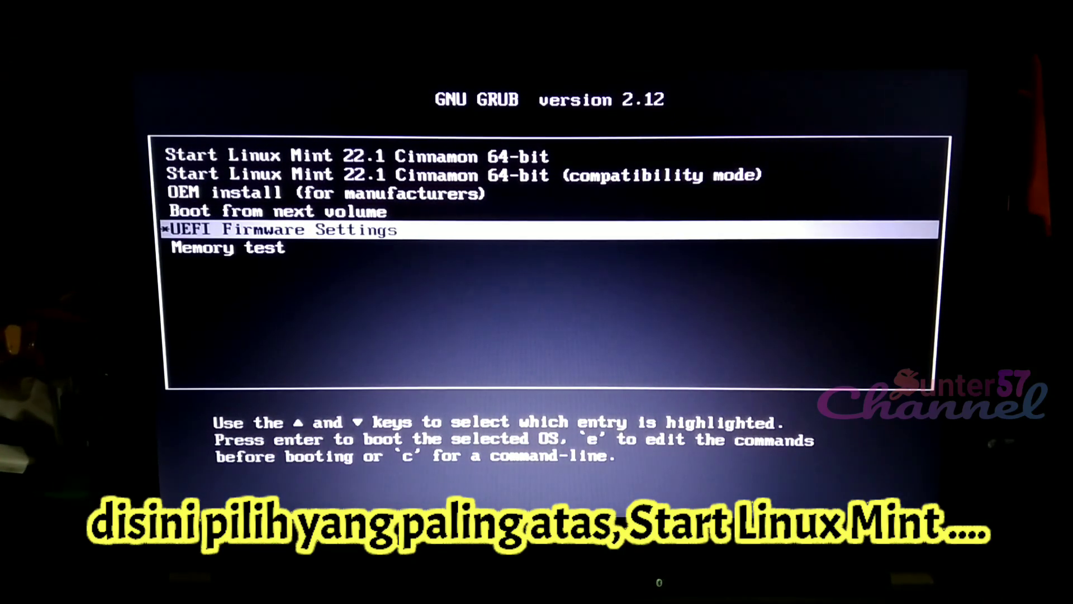
key(Down)
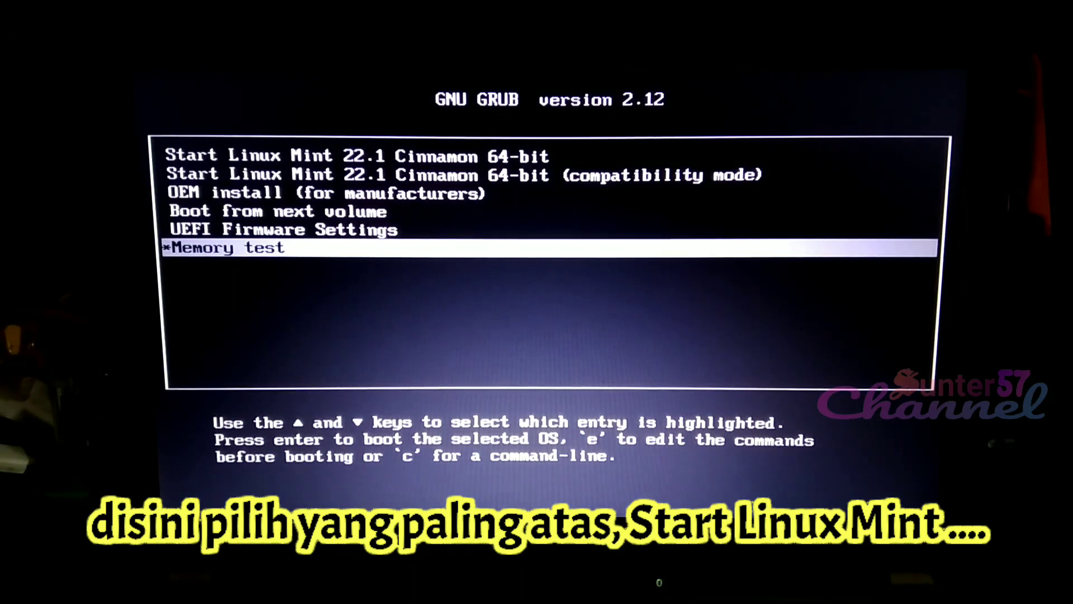
key(Up)
key(Up)
key(Up)
key(Up)
key(Up)
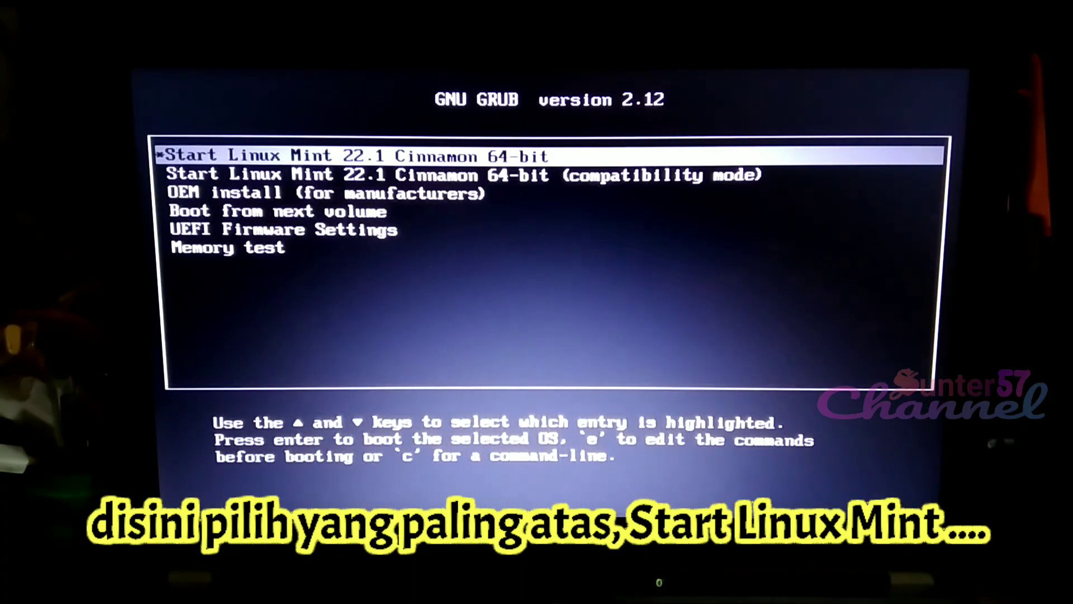
key(Return)
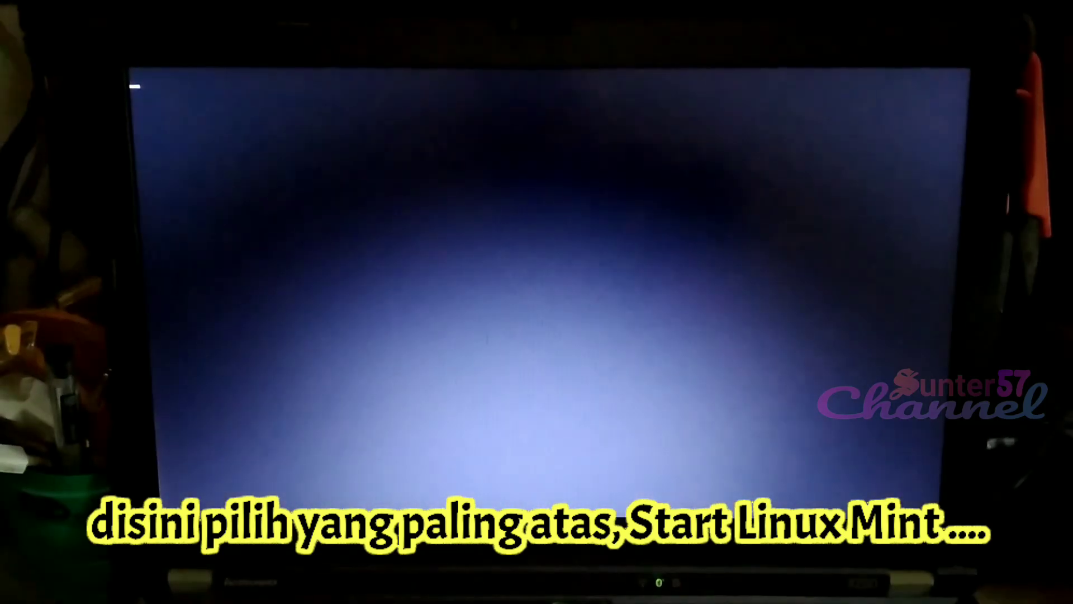